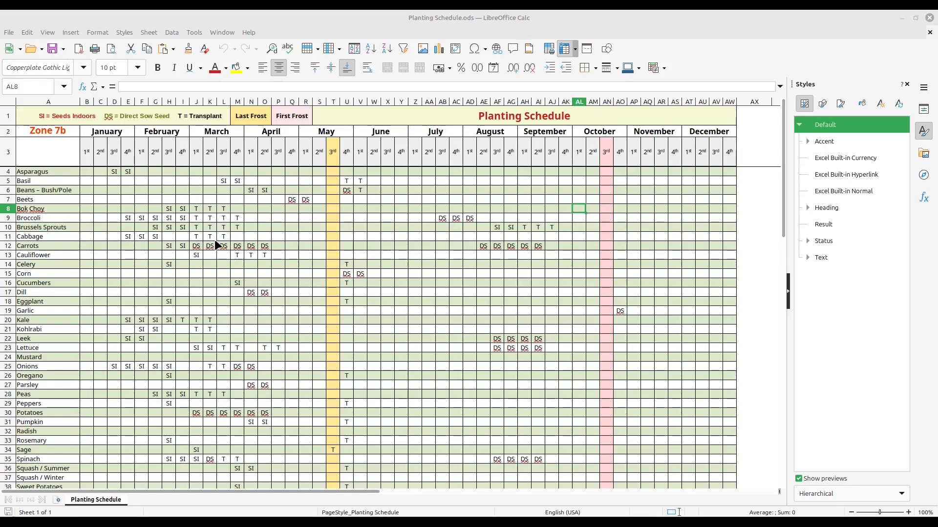
click(9, 32)
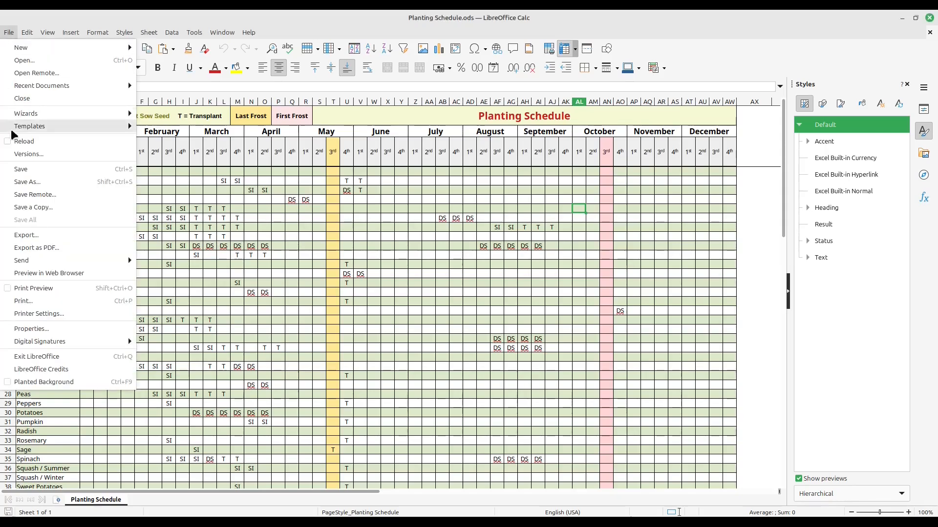
click(567, 15)
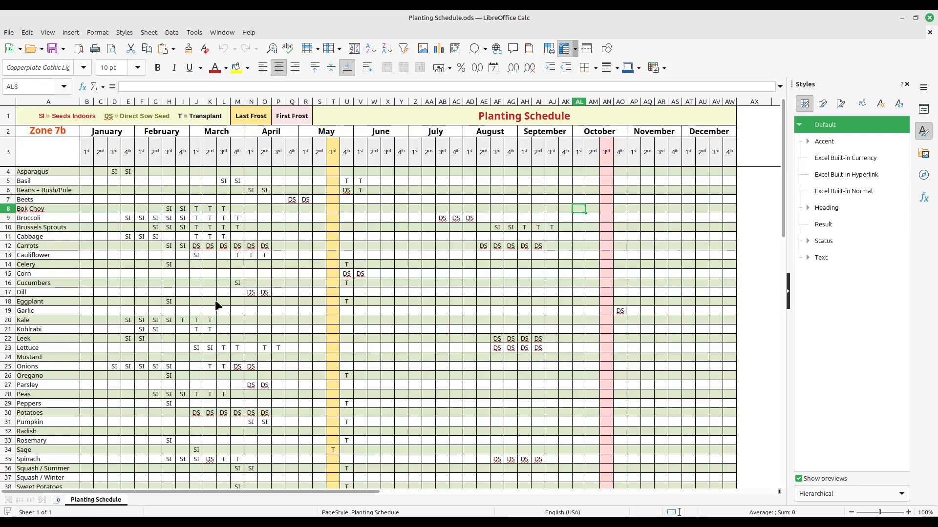
drag(215, 291, 200, 251)
drag(79, 243, 43, 219)
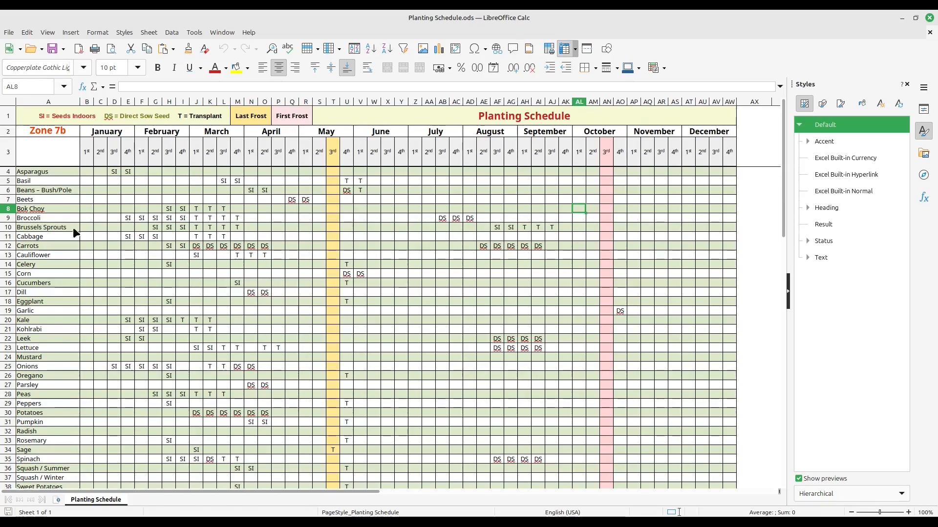
- Add both words of "Bok Choy" in cell A8 to the spelling dictionary
double_click(37, 209)
right_click(37, 209)
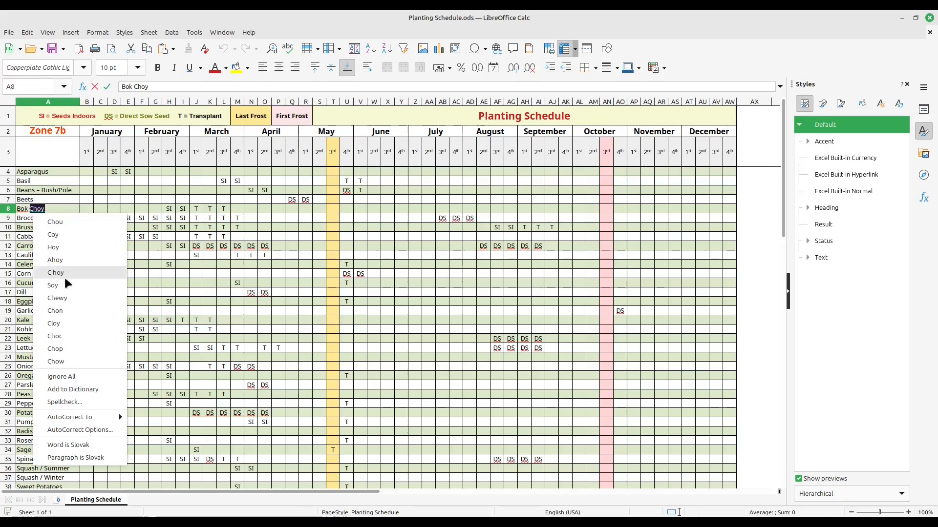
click(83, 394)
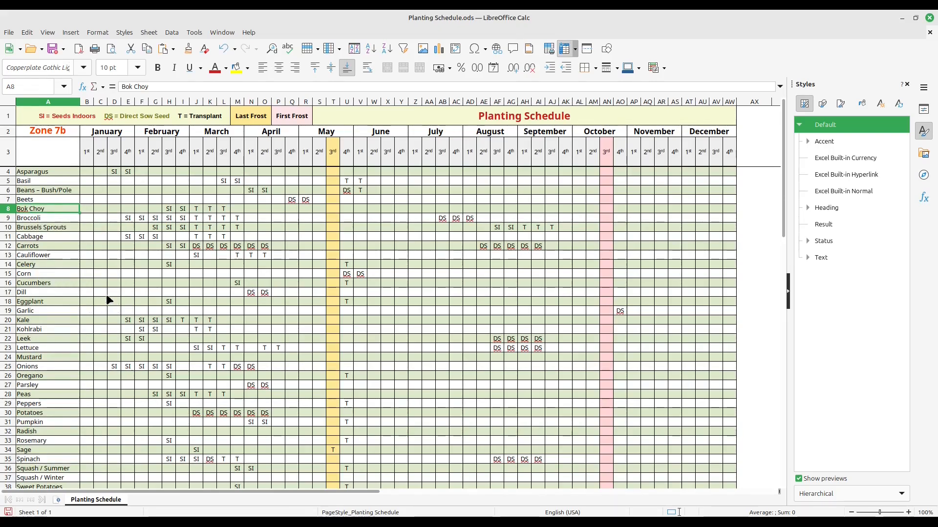
right_click(21, 211)
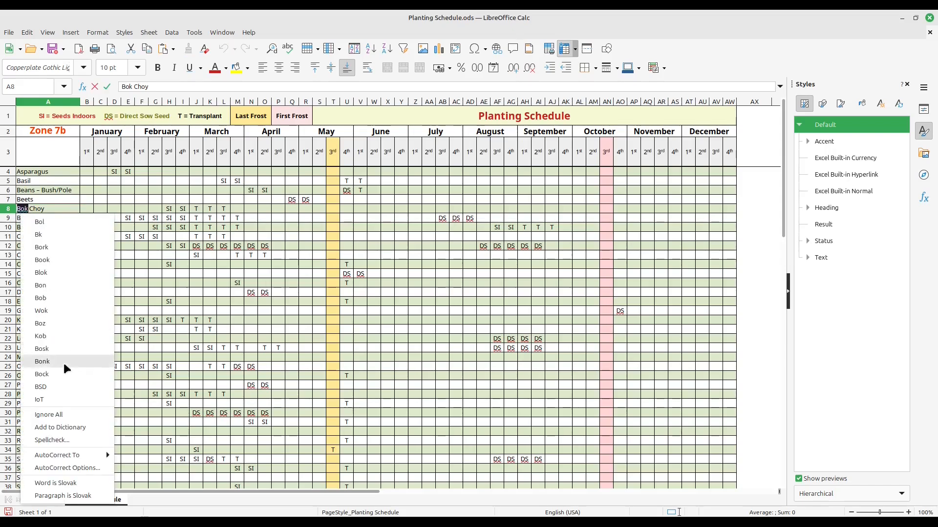
click(70, 426)
key(ctrl+z)
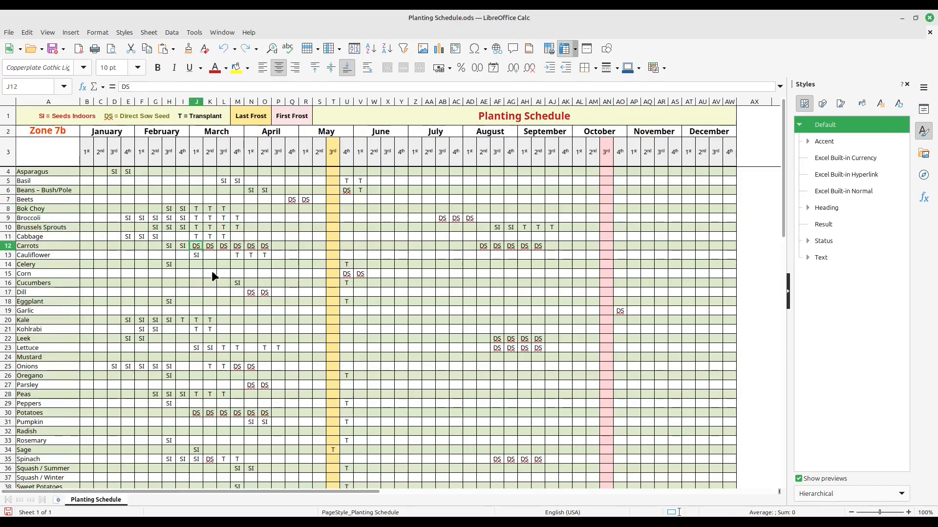
- Add the abbreviation DS from the Carrots row to the spelling dictionary and save the spreadsheet
right_click(197, 249)
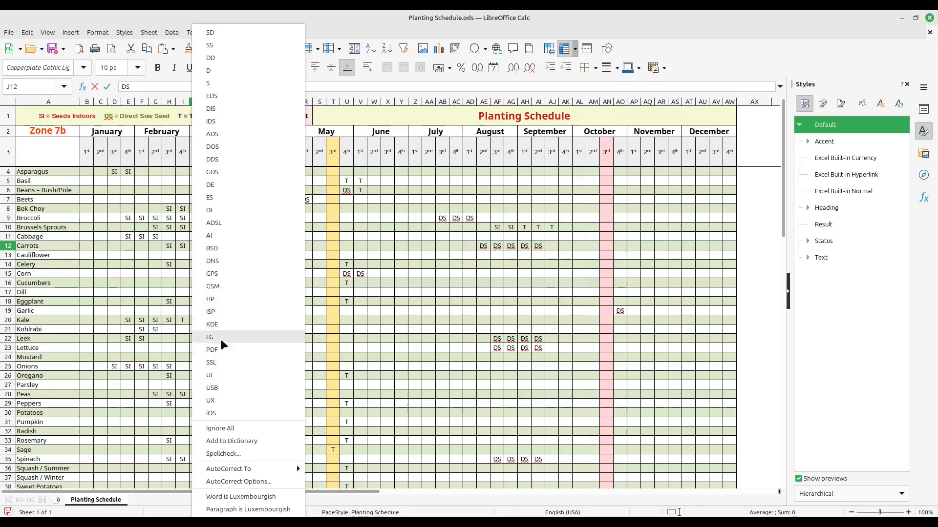
click(245, 439)
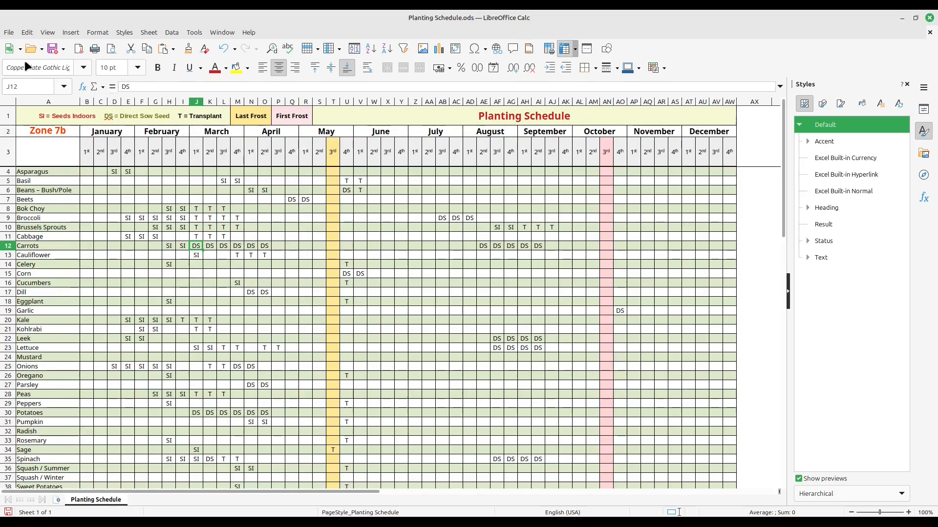
click(50, 49)
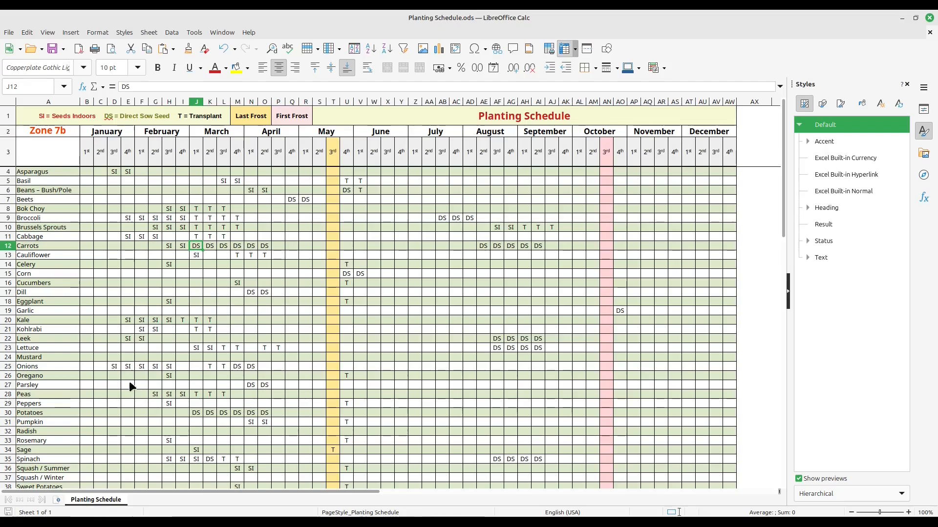
- Give the Onions cell D25 an orange background with hex ff7b59 through the cell formatting
click(112, 367)
drag(113, 367, 121, 366)
click(116, 372)
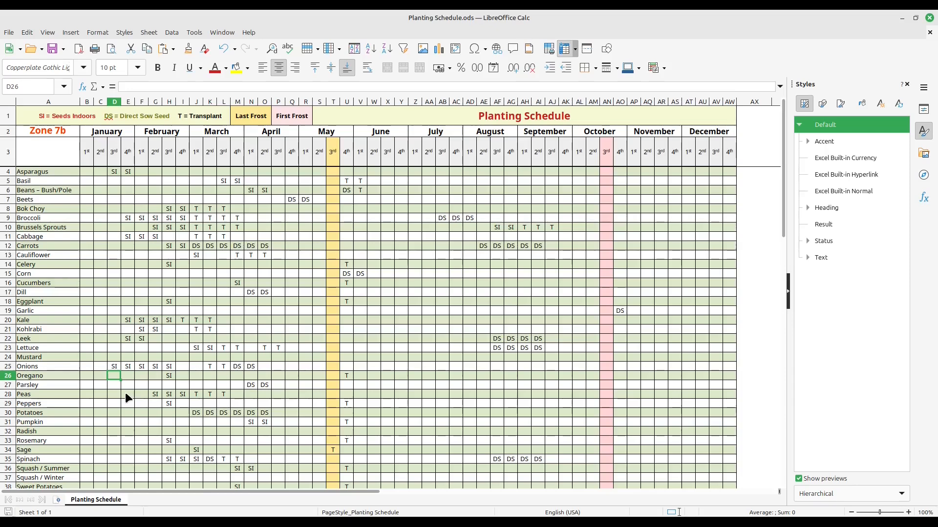
right_click(112, 366)
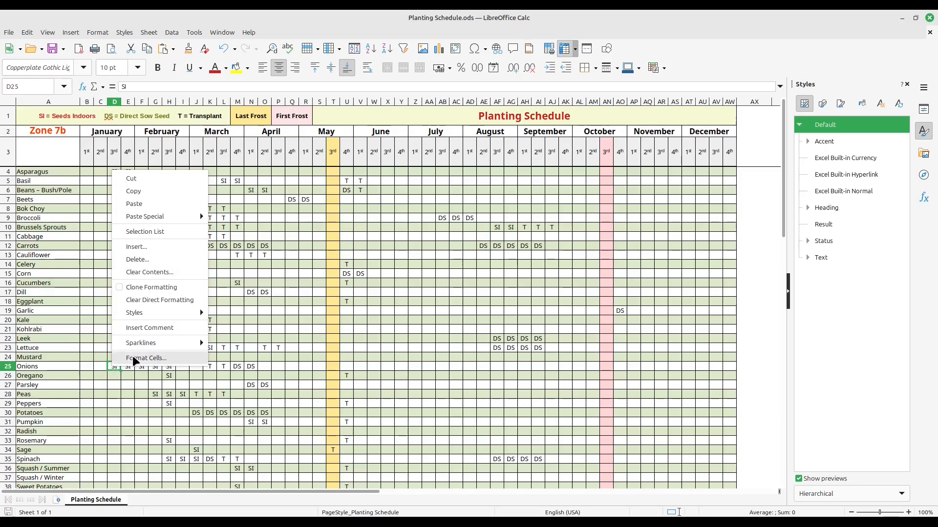
click(135, 359)
click(437, 168)
click(481, 168)
click(508, 166)
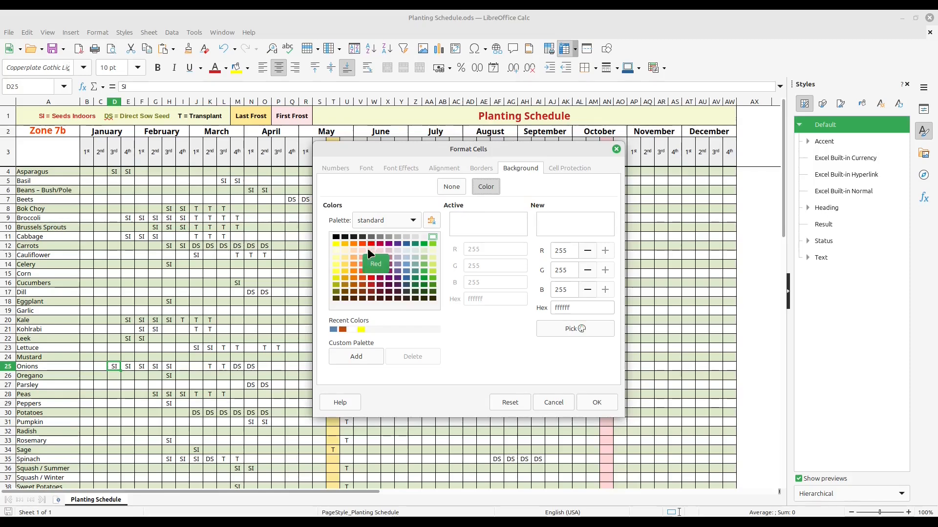
click(362, 264)
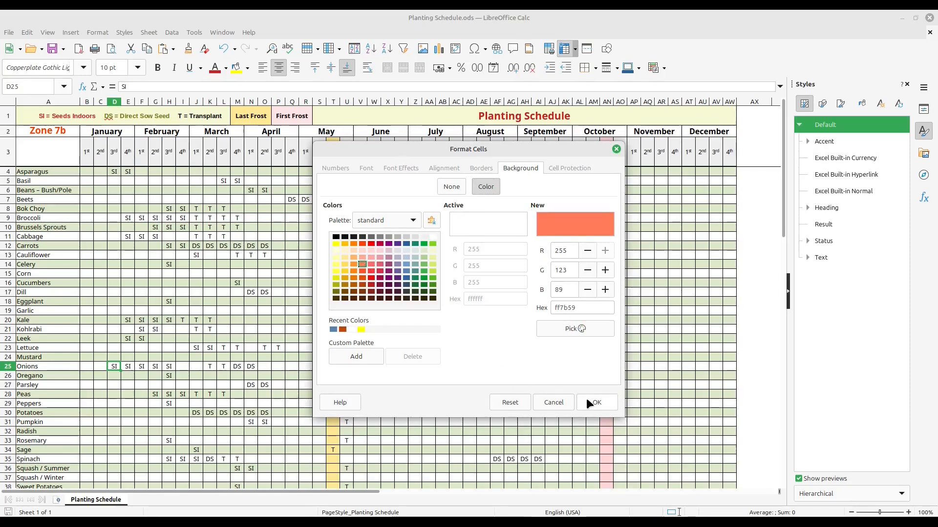
click(588, 402)
click(115, 378)
click(129, 367)
right_click(129, 366)
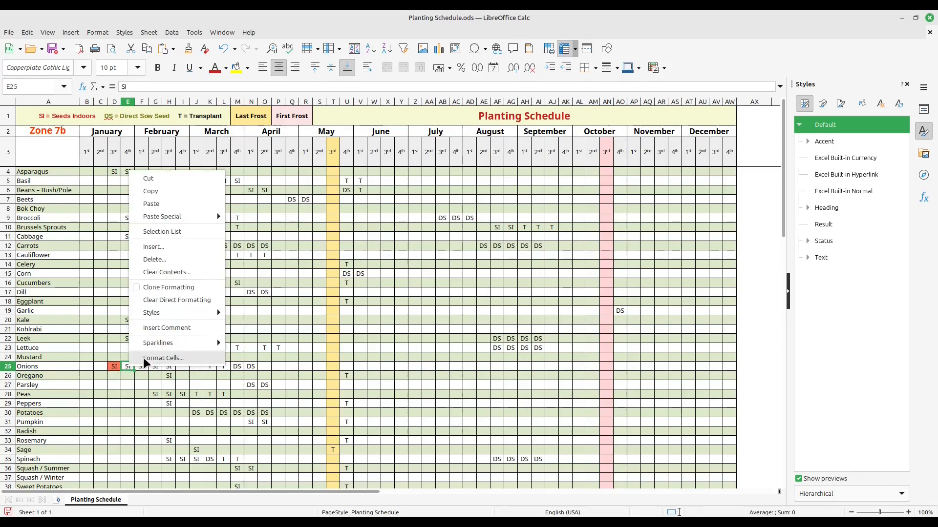
click(146, 359)
click(561, 402)
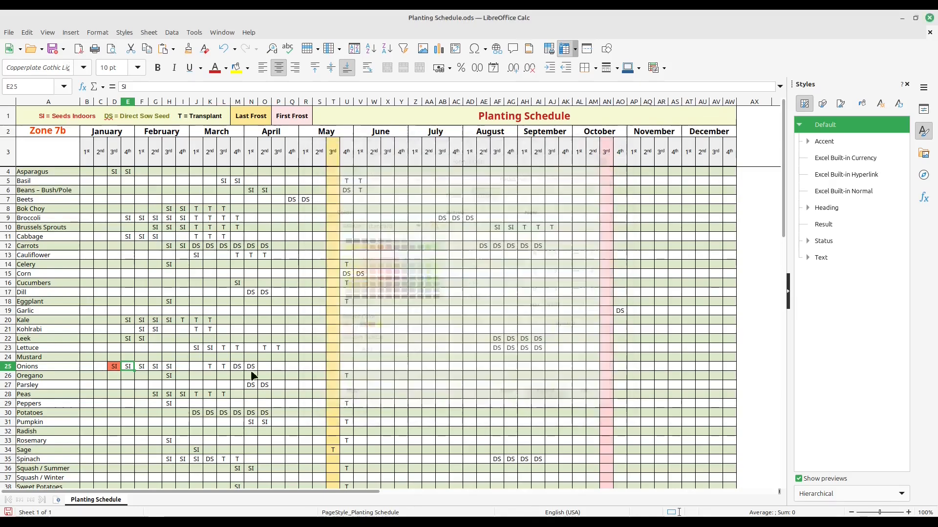
- Undo the orange background on the Onions cell D25 and select cell G25
click(125, 377)
click(117, 377)
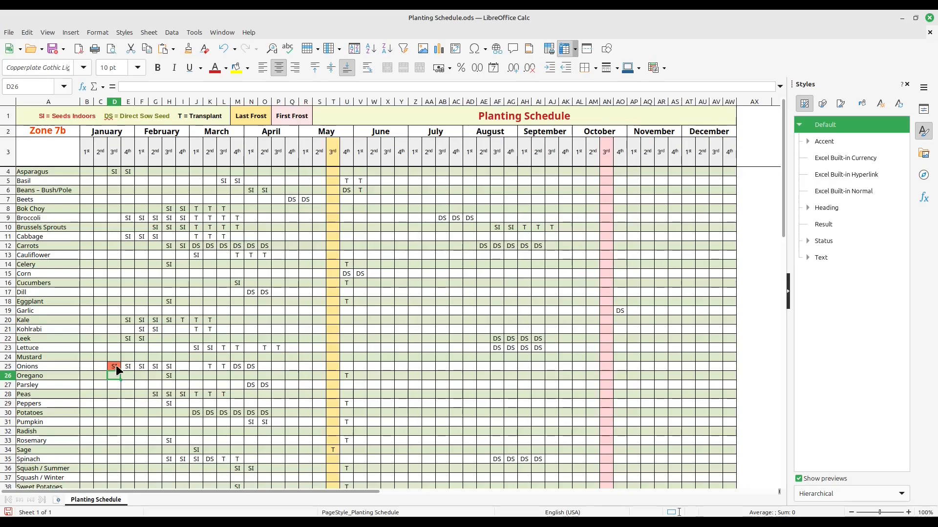
click(115, 365)
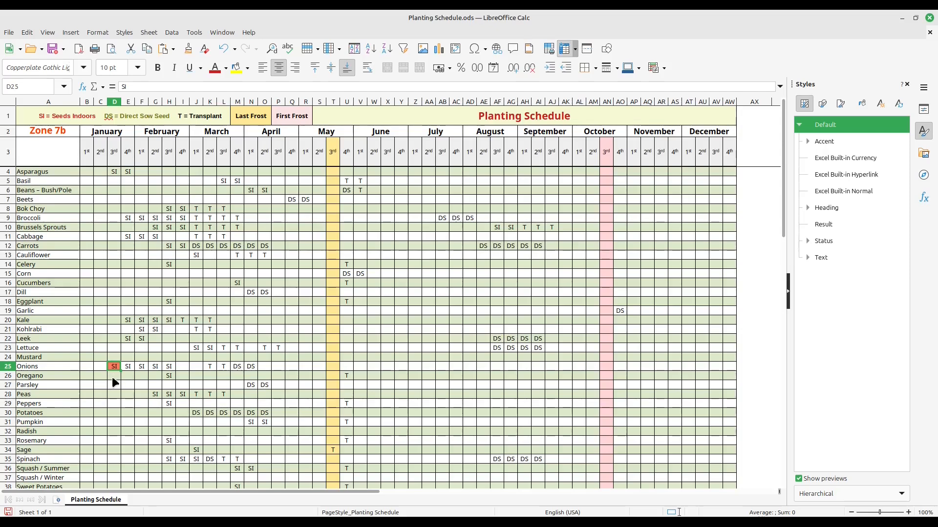
click(160, 369)
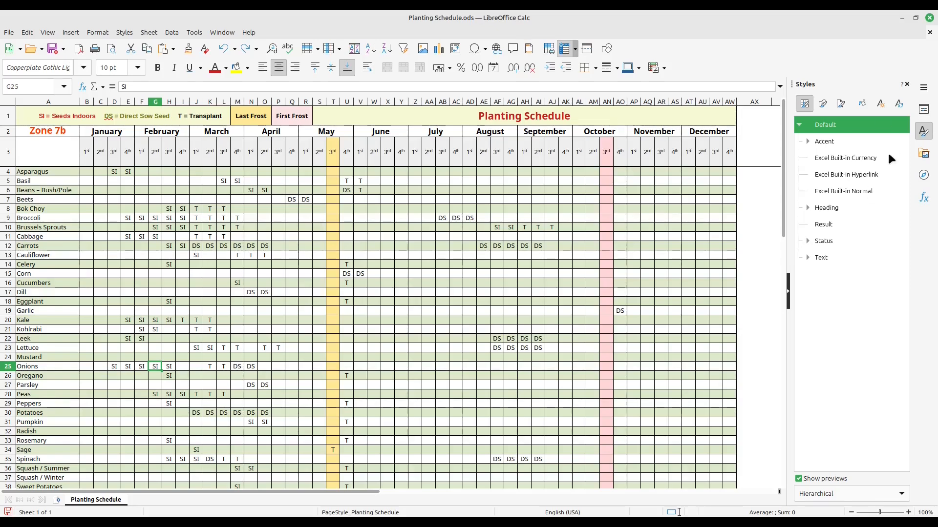
- Create a new cell style under the Text style and name it Task Completed
drag(742, 274, 901, 135)
click(808, 258)
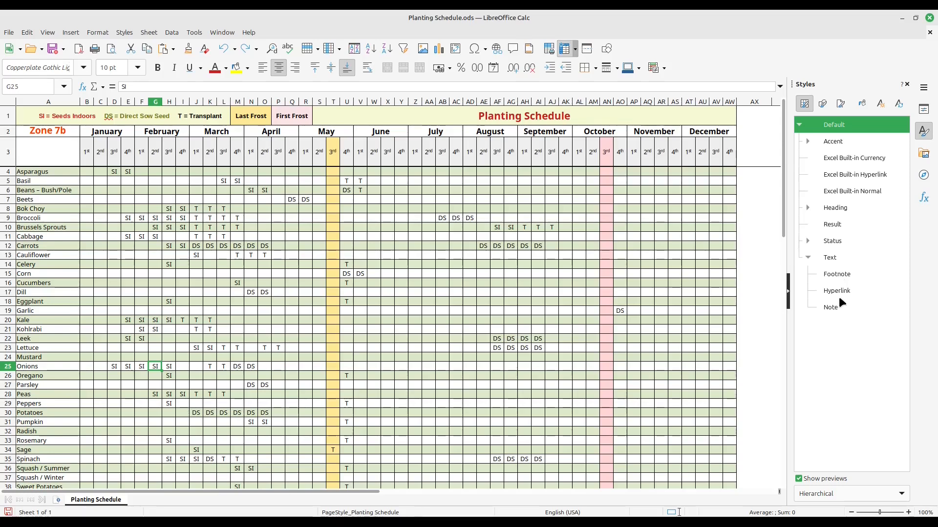
right_click(831, 256)
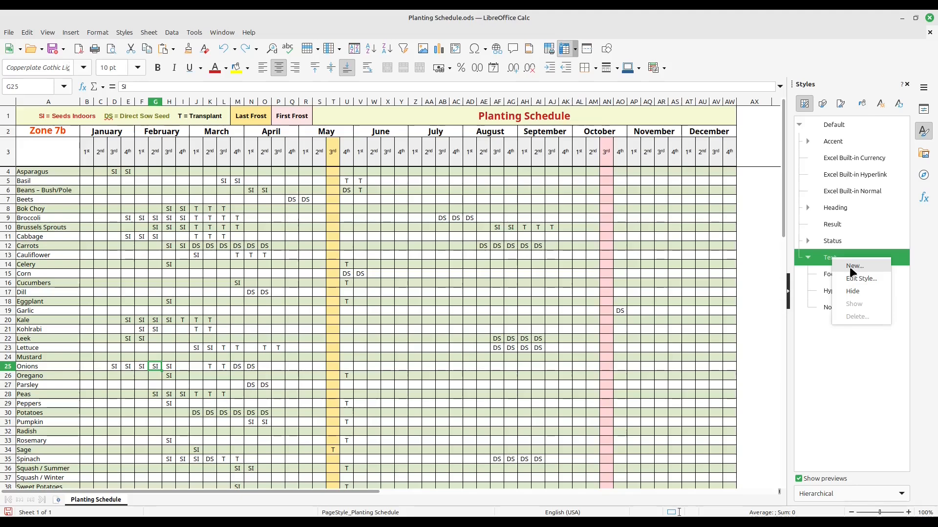
click(853, 267)
double_click(383, 205)
text(Task)
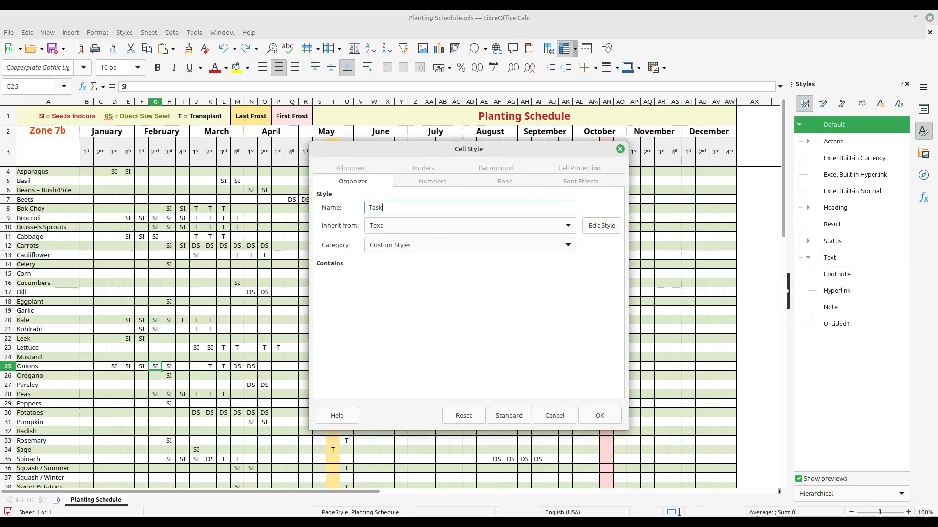
text( Completed)
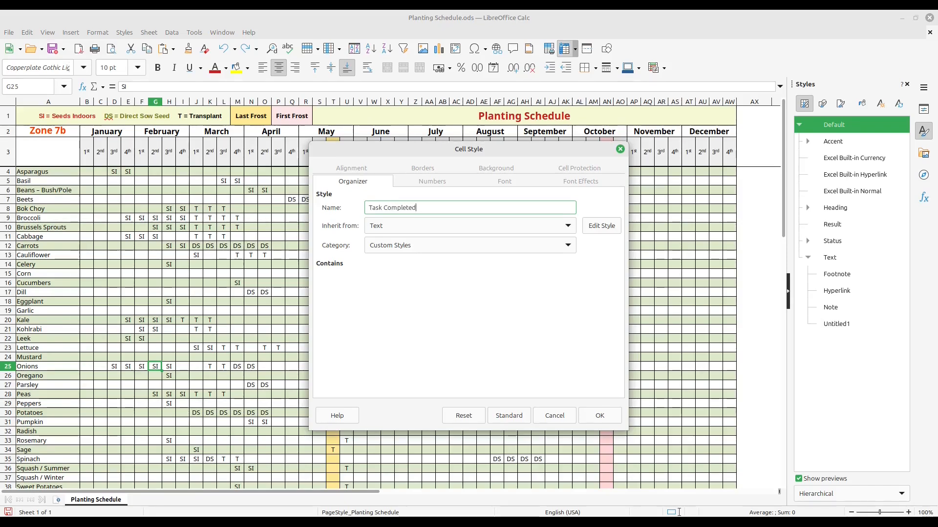
- Give the Task Completed style a green background with hex 069a2e and save the style
click(514, 179)
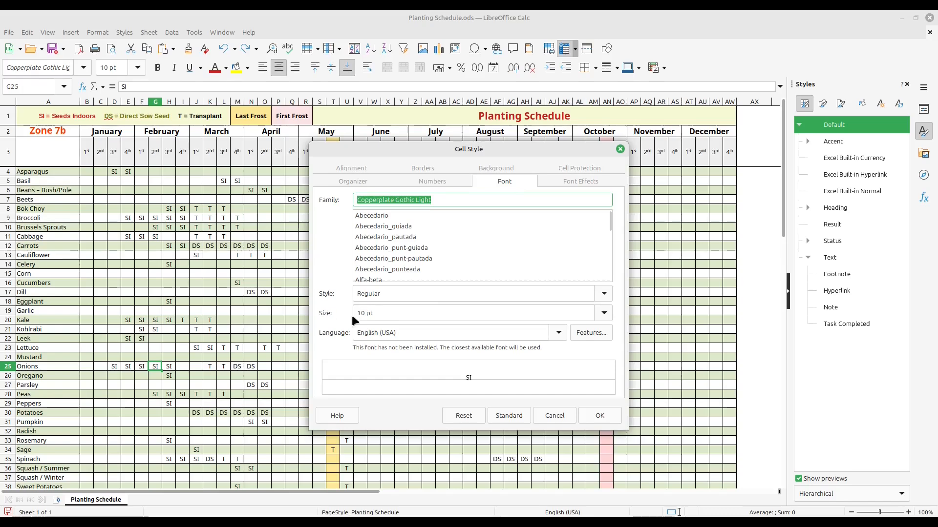
click(509, 166)
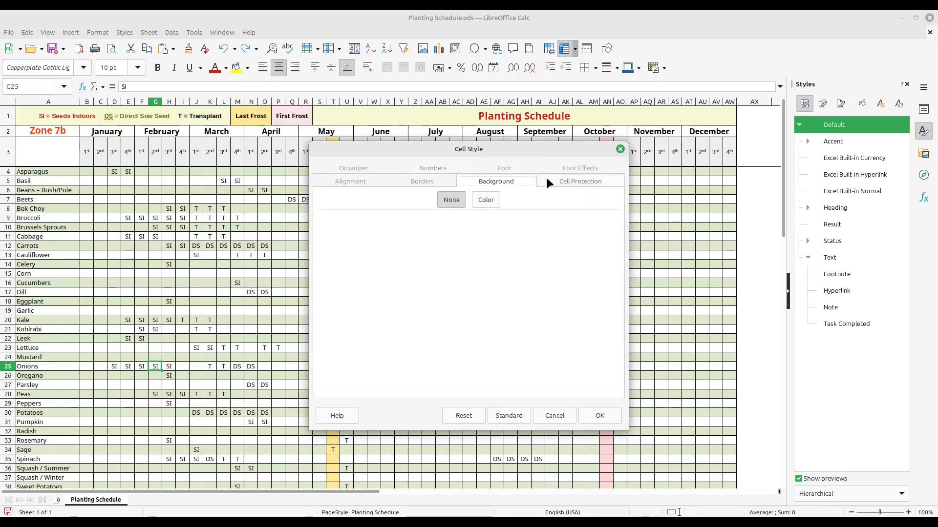
click(492, 200)
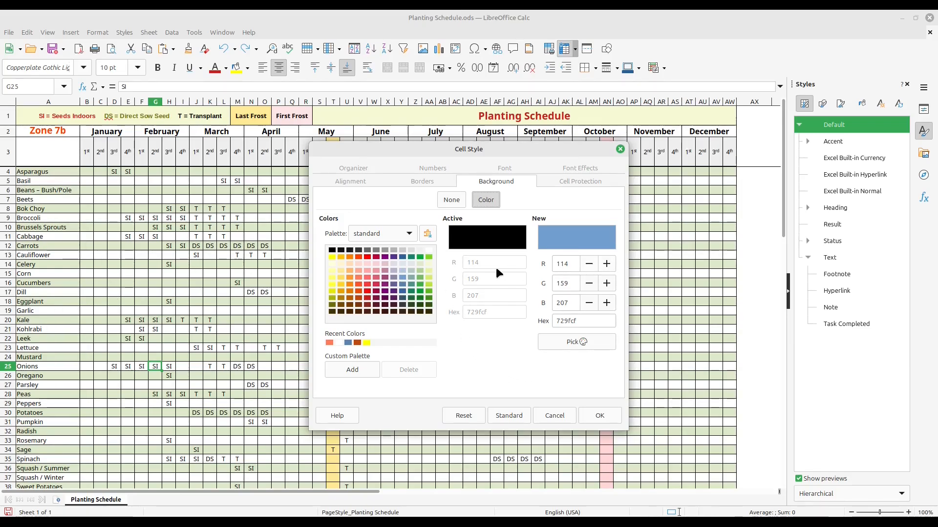
click(420, 292)
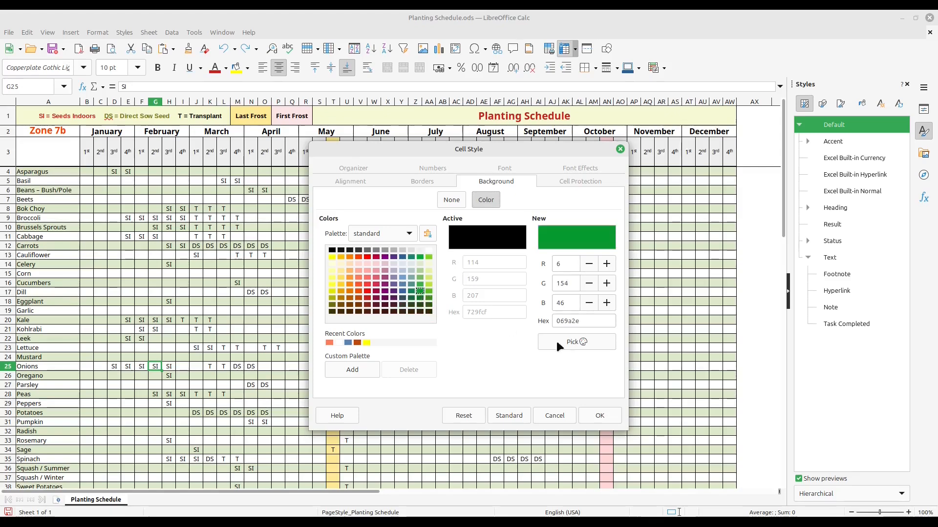
click(599, 416)
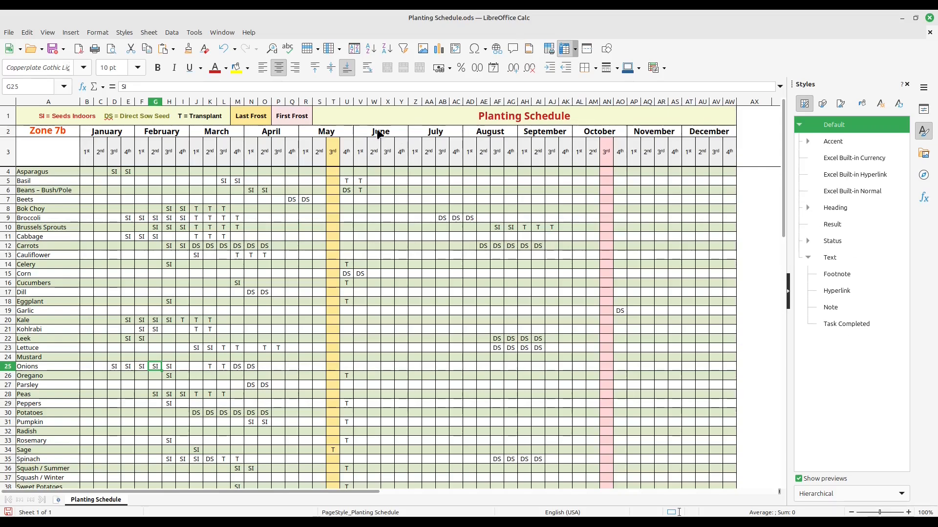
- Open the keyboard shortcut customization and select the Task Completed cell style as the function to assign
click(194, 32)
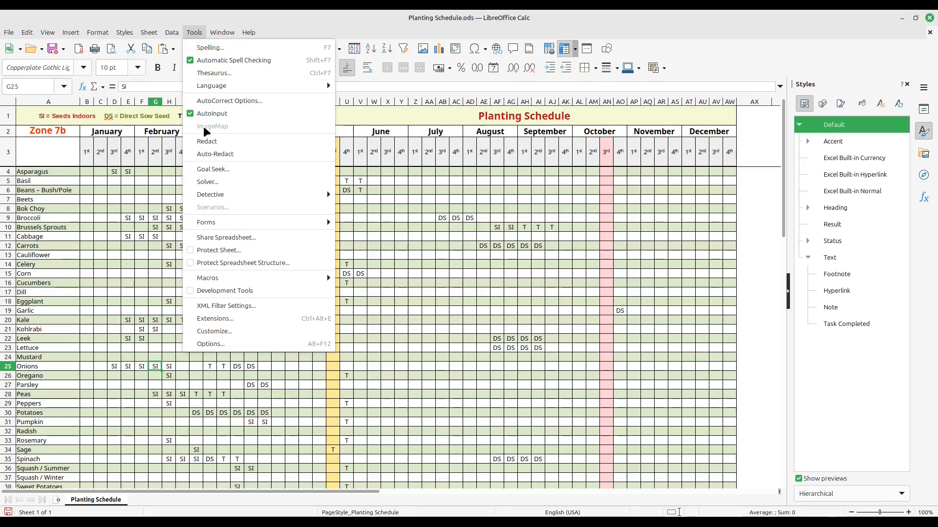
click(216, 331)
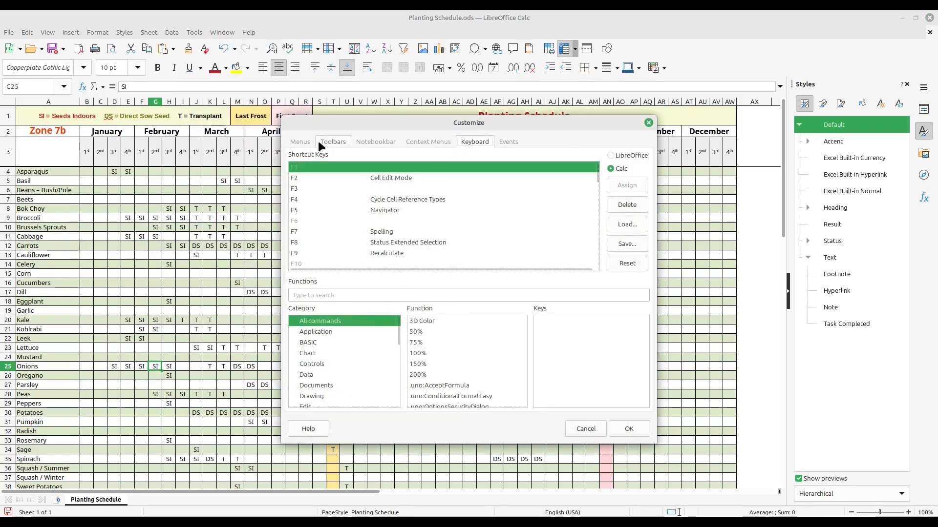
click(332, 142)
click(442, 141)
click(471, 141)
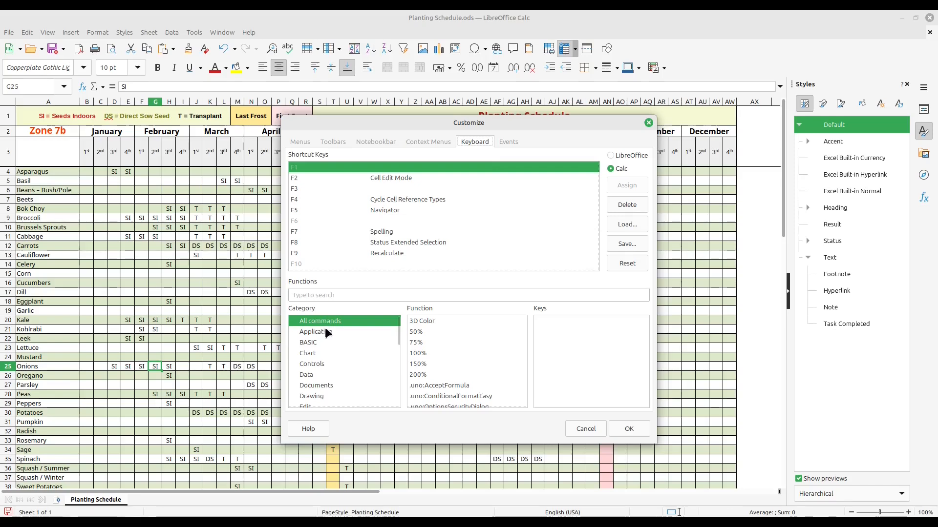
scroll(326, 337, down, 6)
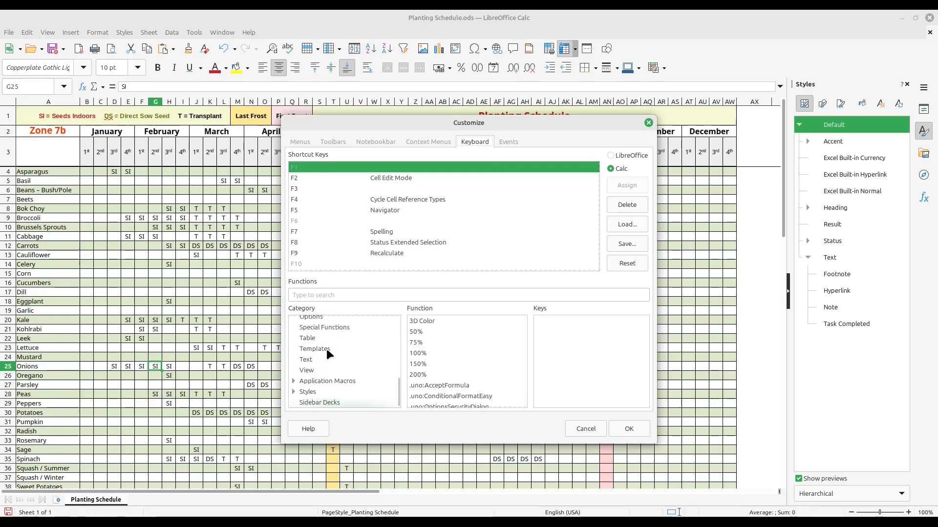
click(294, 392)
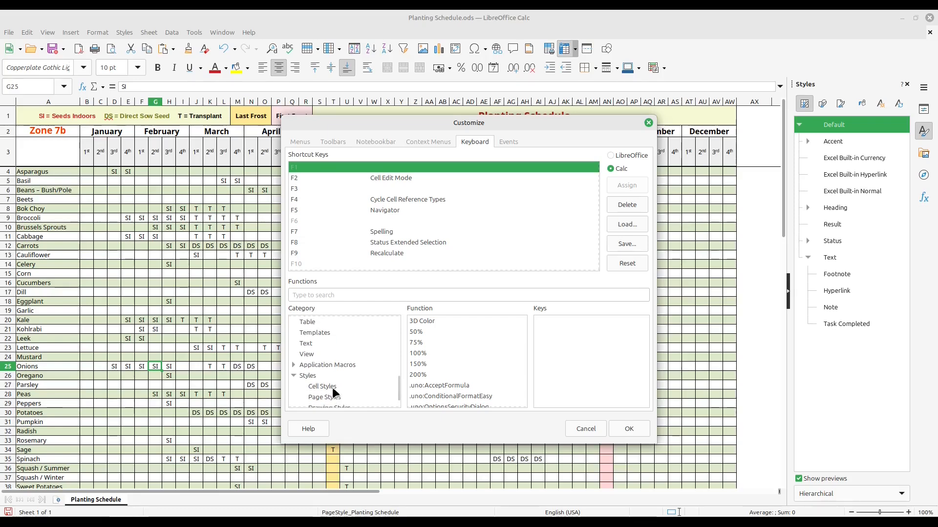
click(332, 388)
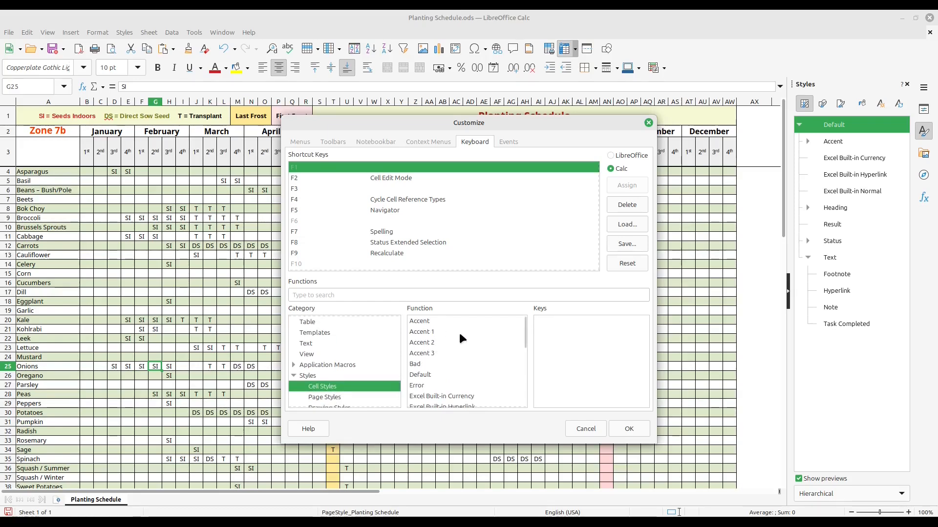
scroll(469, 343, down, 5)
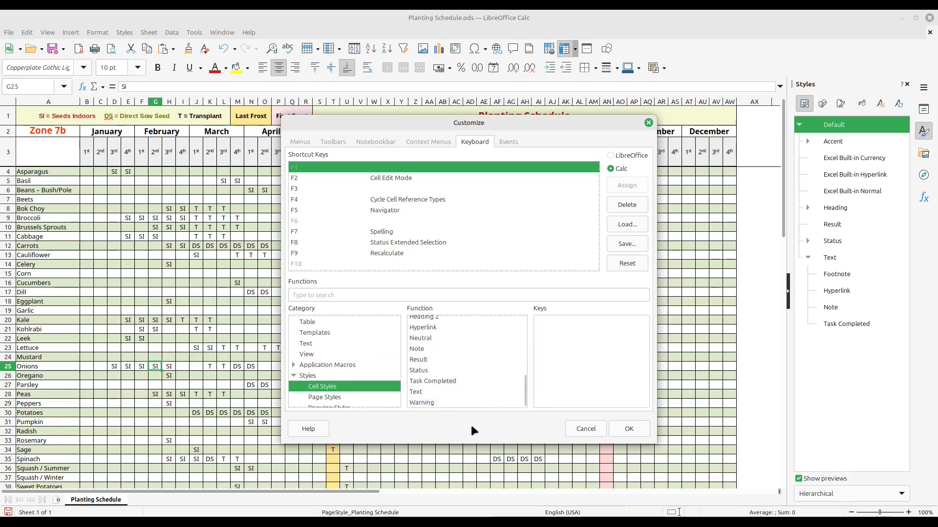
click(447, 380)
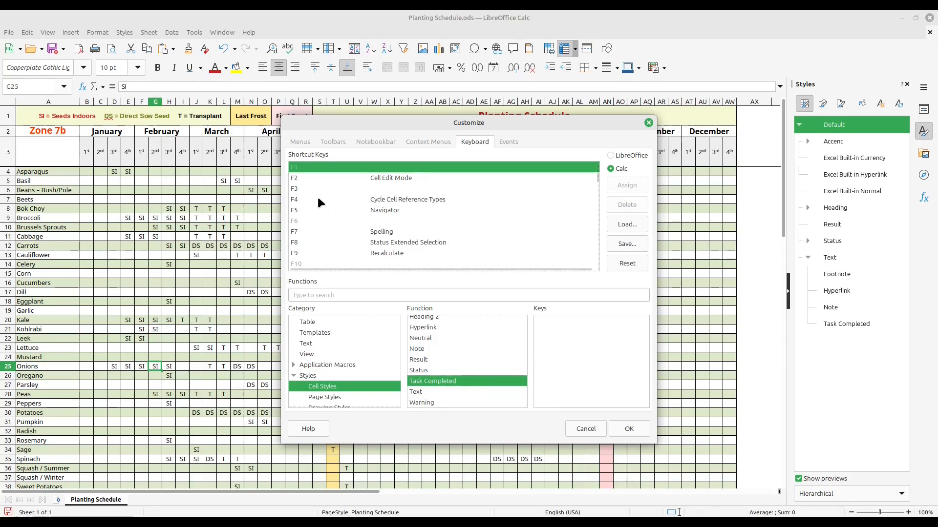
- Assign the Ctrl+A shortcut to the Task Completed style and save the customization
scroll(322, 205, down, 12)
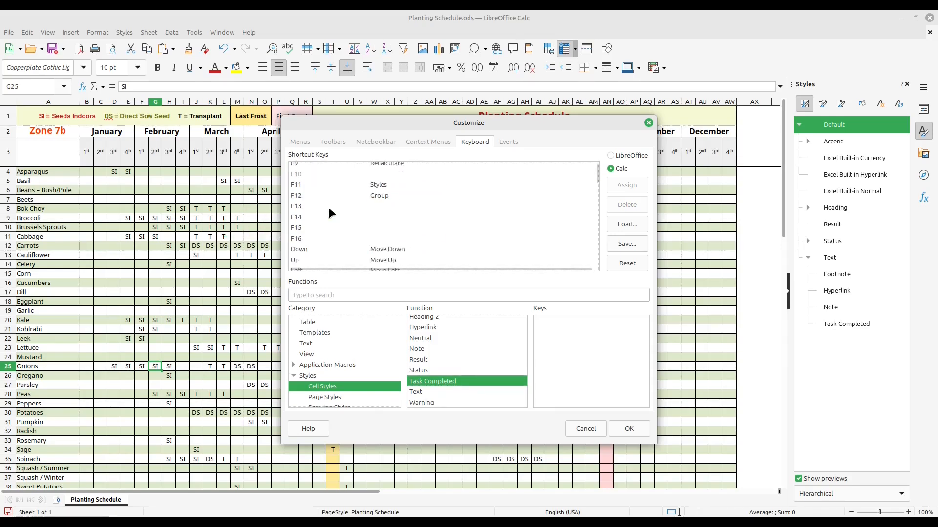
scroll(326, 227, down, 15)
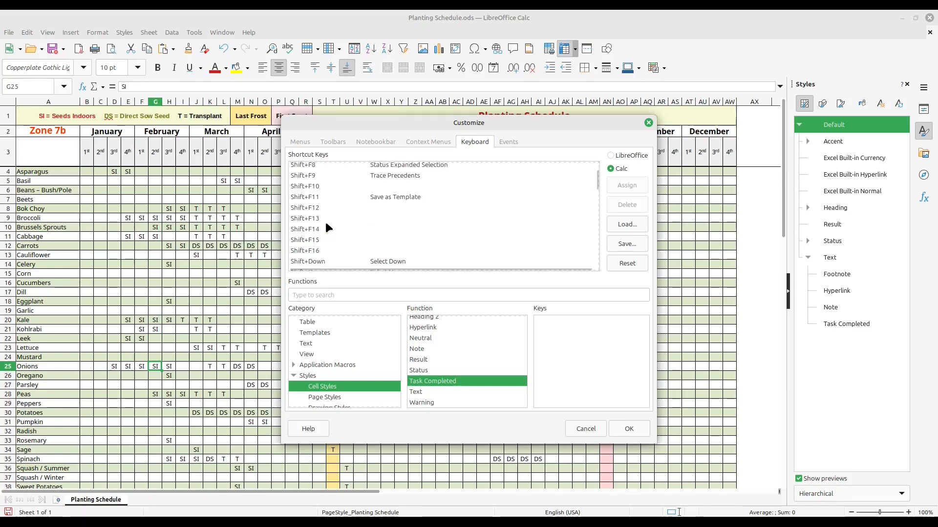
scroll(327, 238, down, 3)
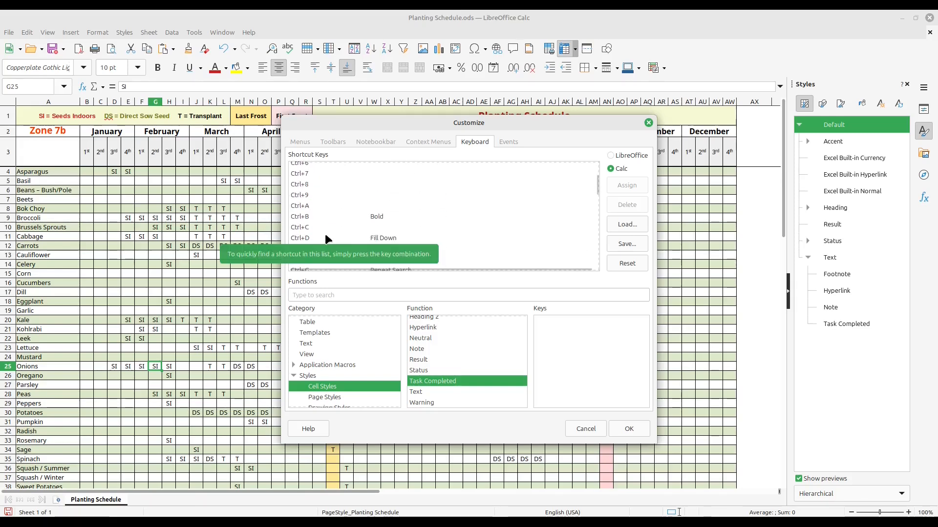
click(314, 205)
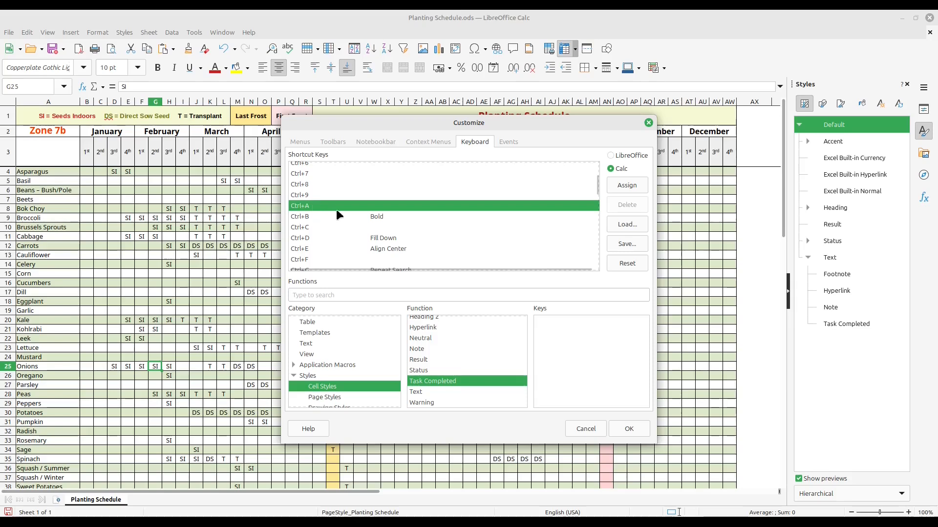
click(623, 186)
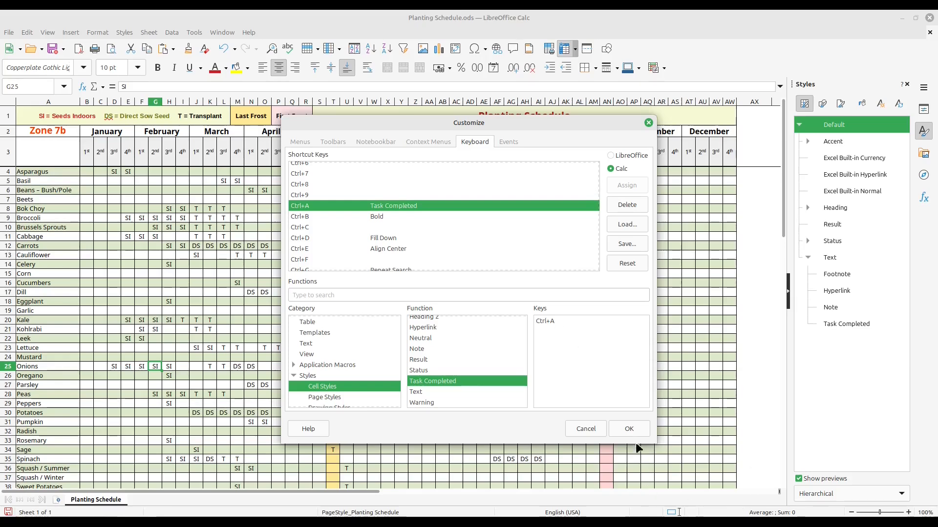
click(629, 429)
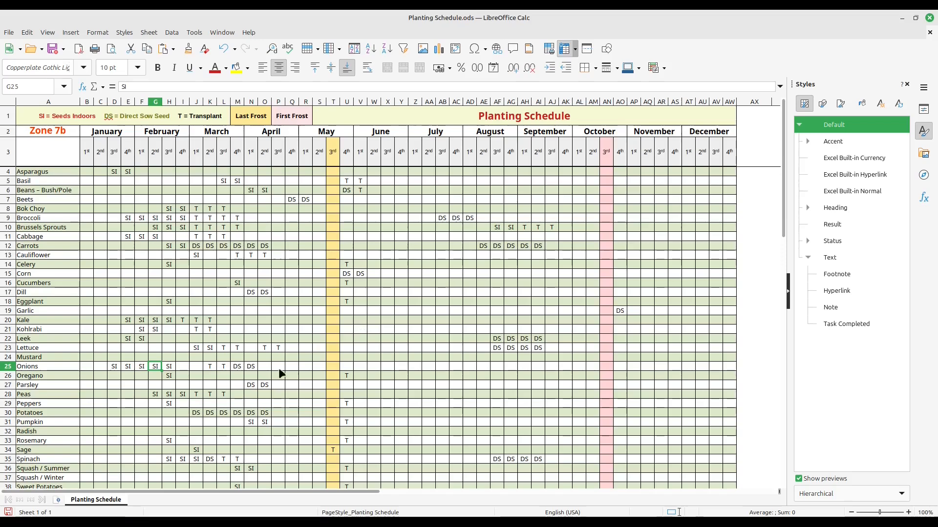
- Apply the Task Completed style to the Onions cell D25 with its new shortcut and undo it
click(116, 369)
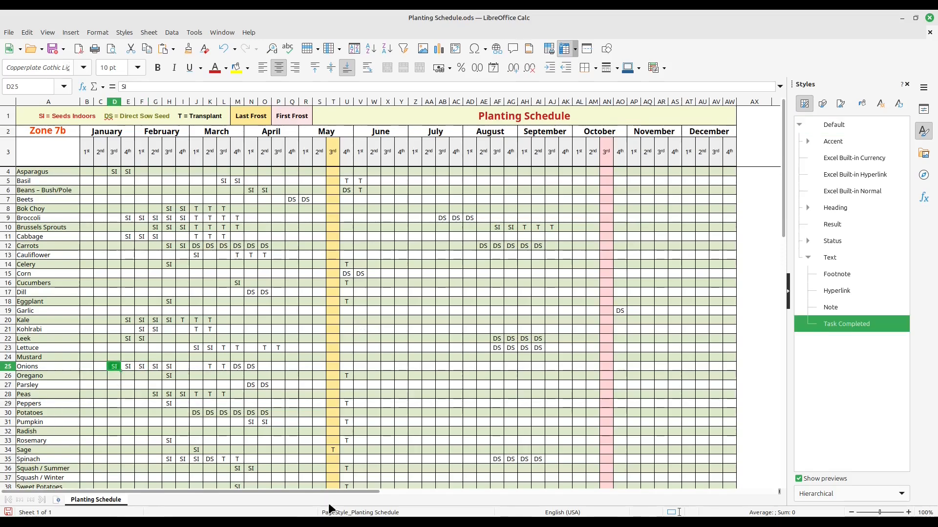
click(128, 367)
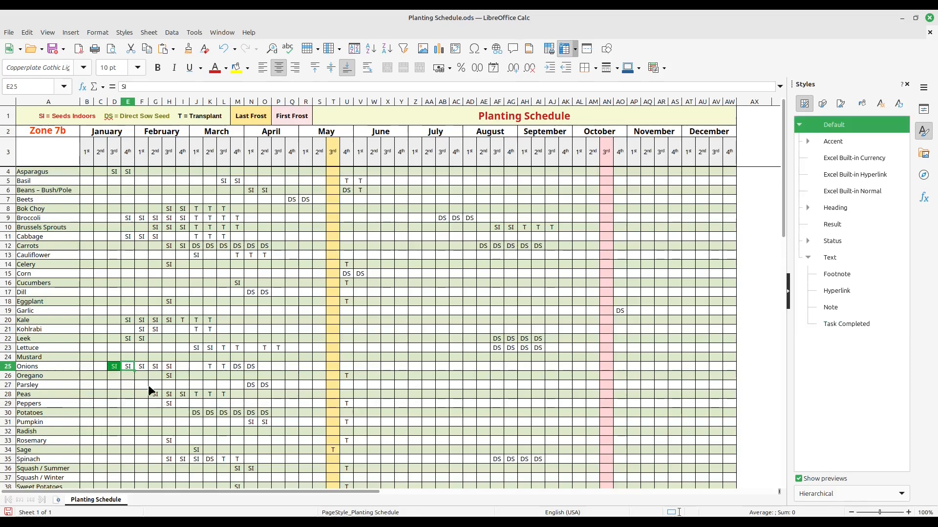
key(ctrl+z)
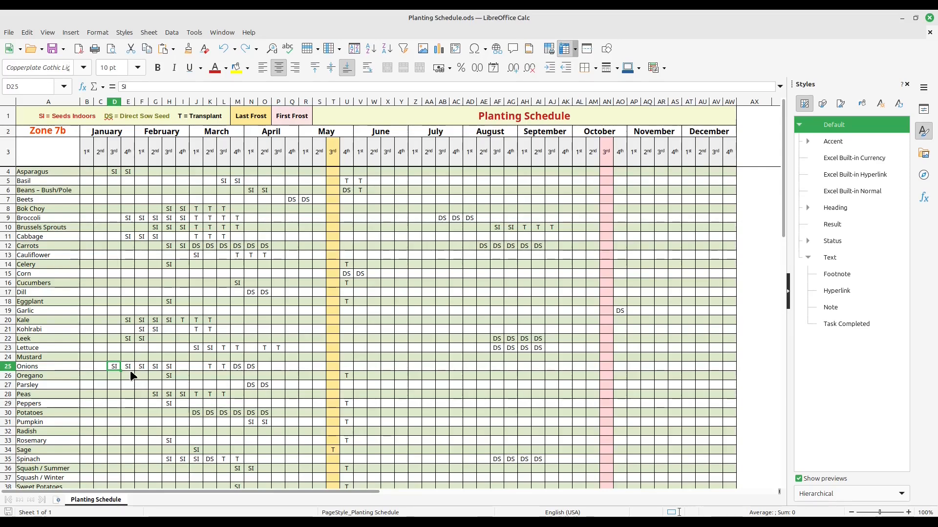
- Try the Task Completed style on cells D25 and E26 and undo it on both
key(ctrl+y)
click(129, 379)
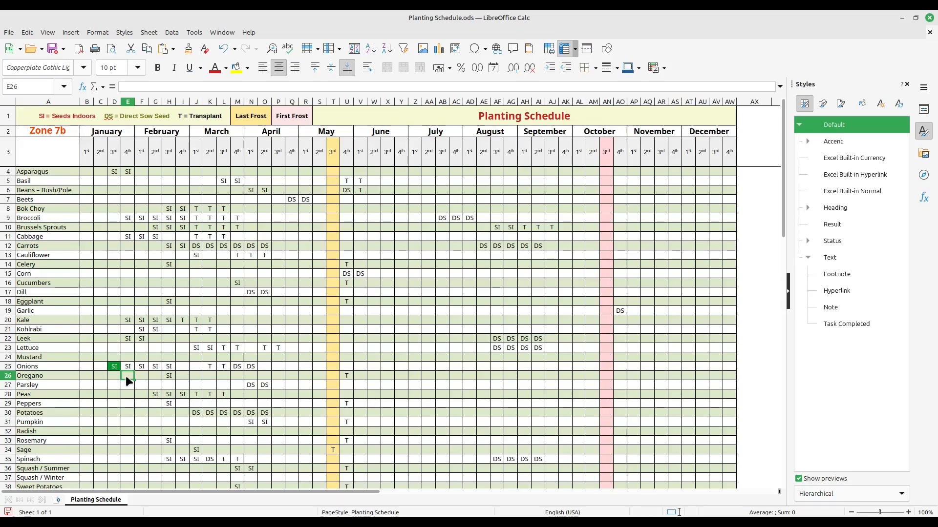
key(ctrl+shift+y)
key(ctrl+z)
key(ctrl+z)
key(ctrl+z)
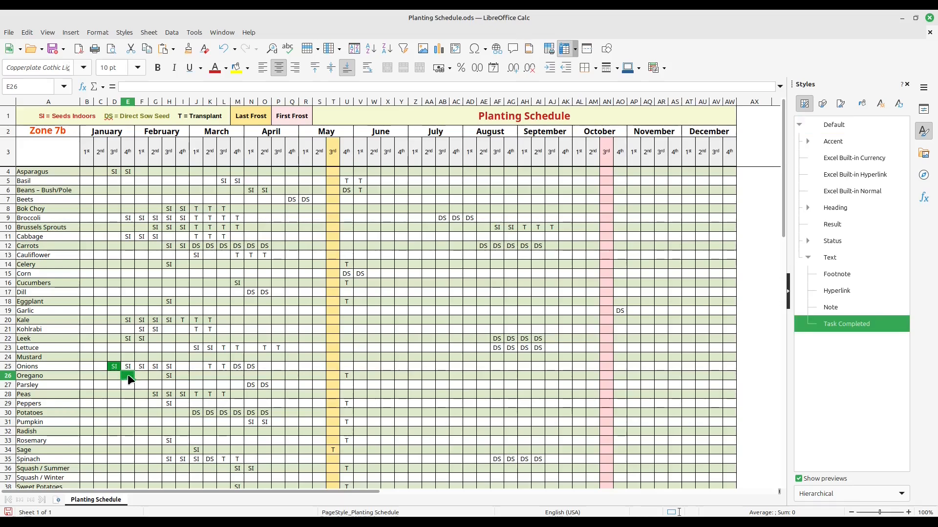
click(125, 354)
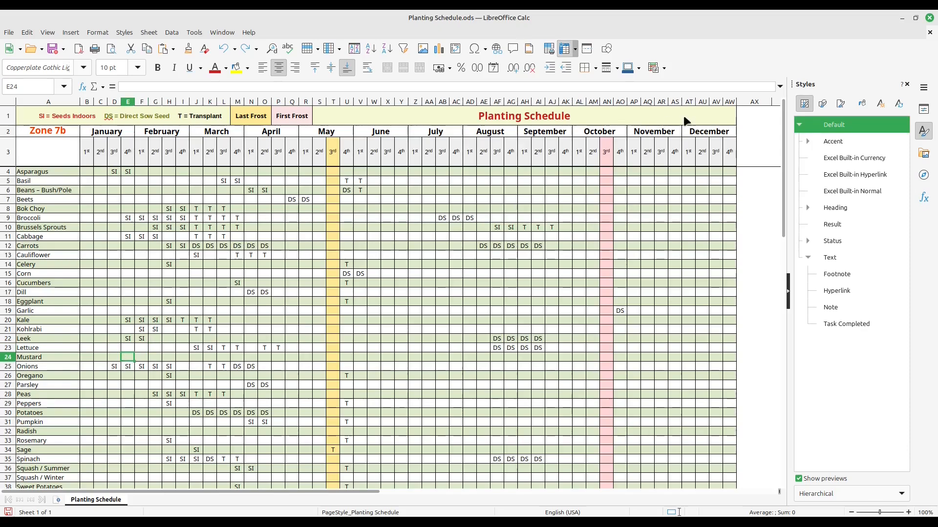
click(66, 119)
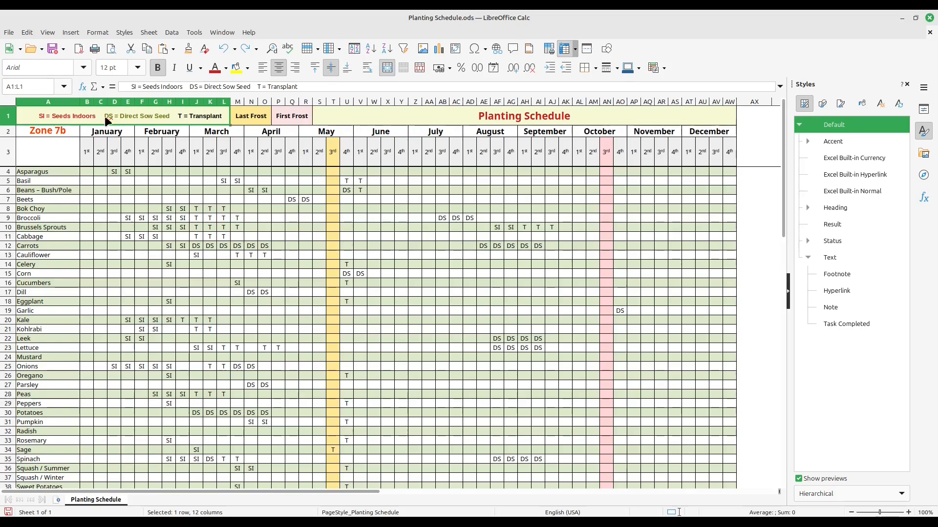
click(262, 255)
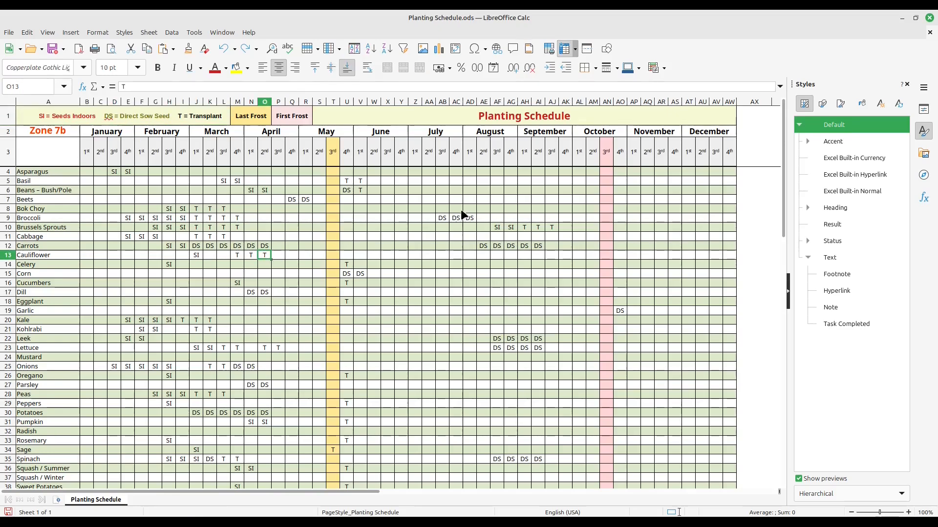
- Unmerge the Planting Schedule title cells S1:AW1
click(717, 122)
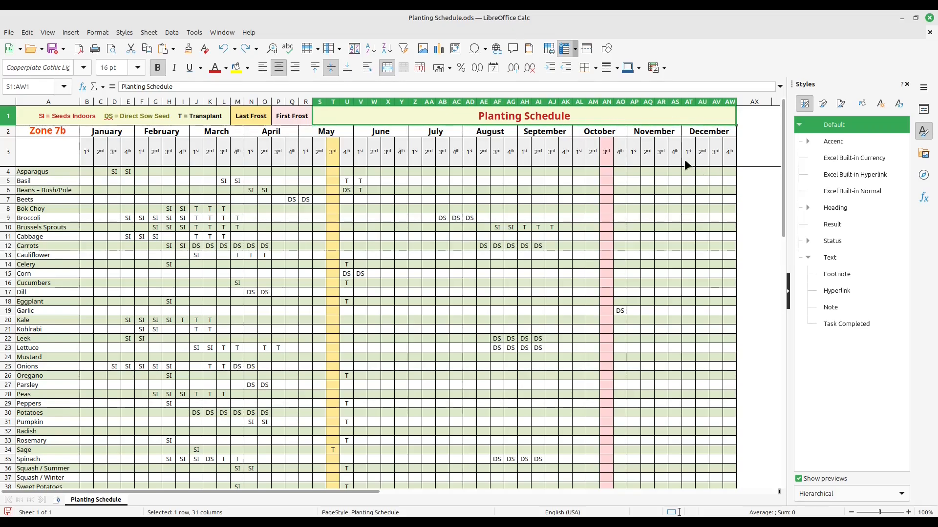
right_click(574, 117)
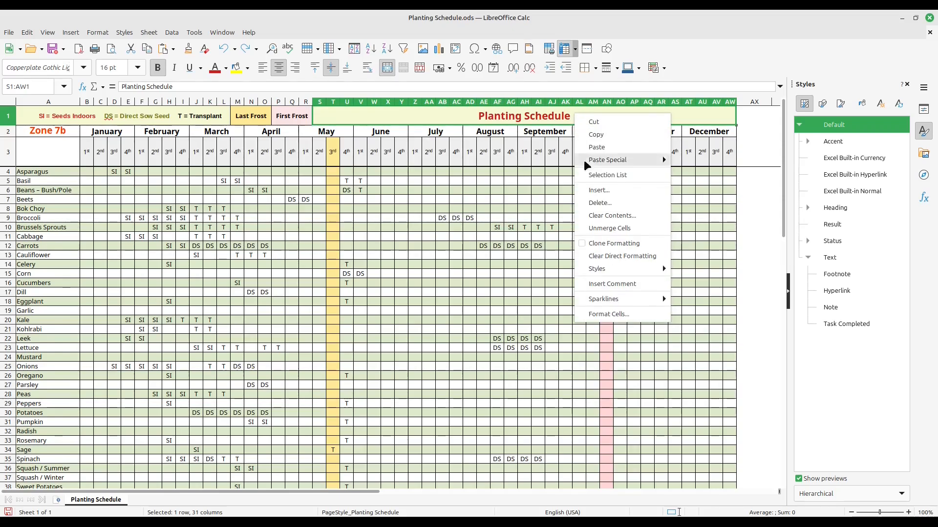
click(602, 225)
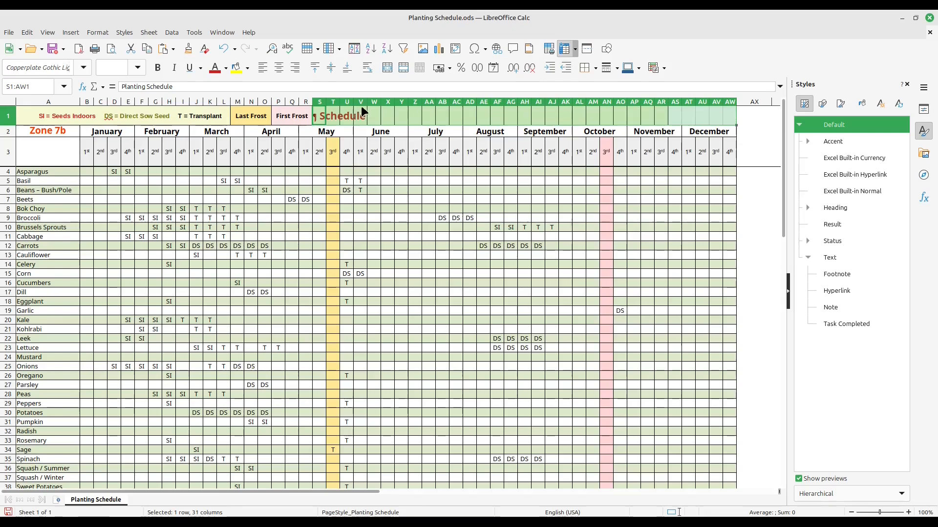
click(702, 178)
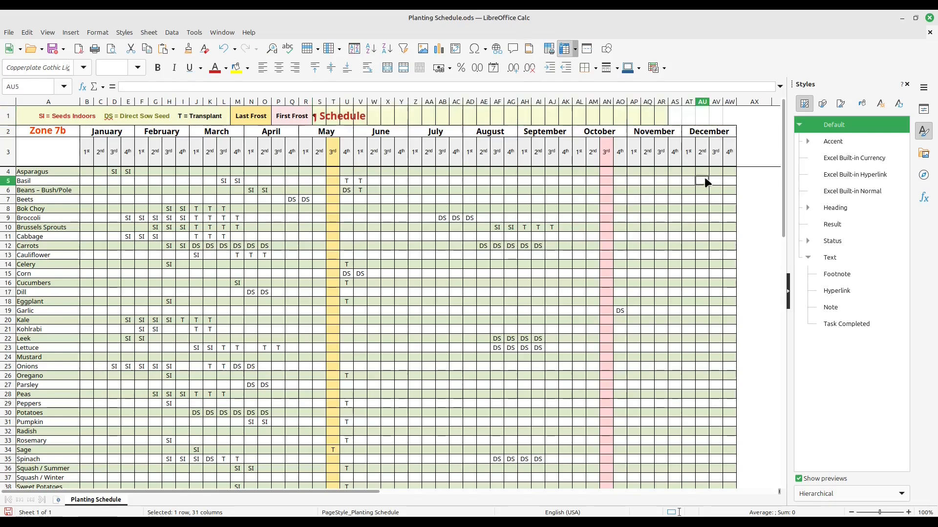
- Merge the empty cells AS1:AW1 at the end of the title row
click(674, 115)
drag(688, 117, 716, 118)
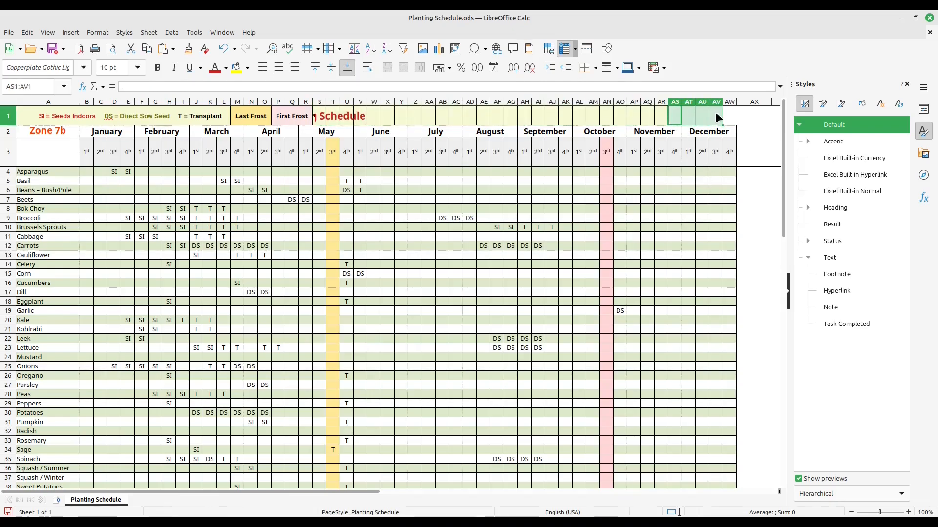
click(647, 113)
drag(675, 117, 722, 116)
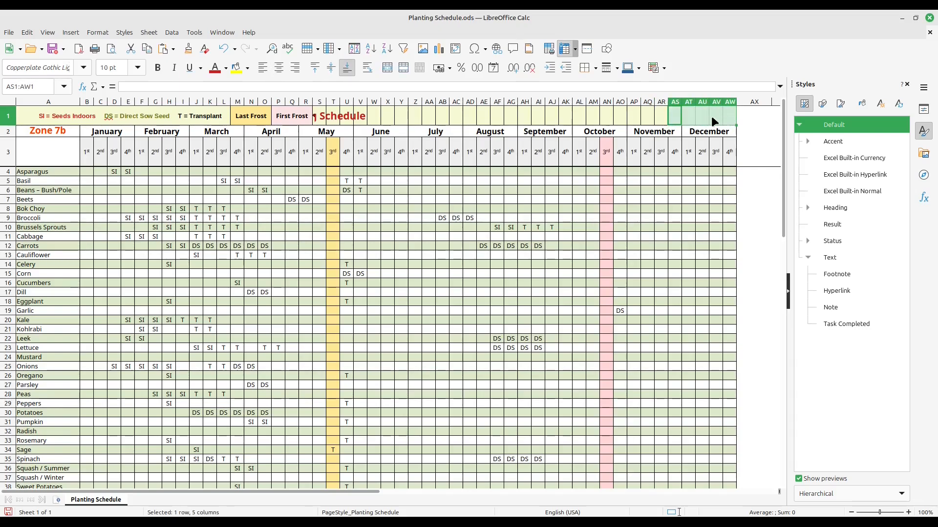
right_click(697, 115)
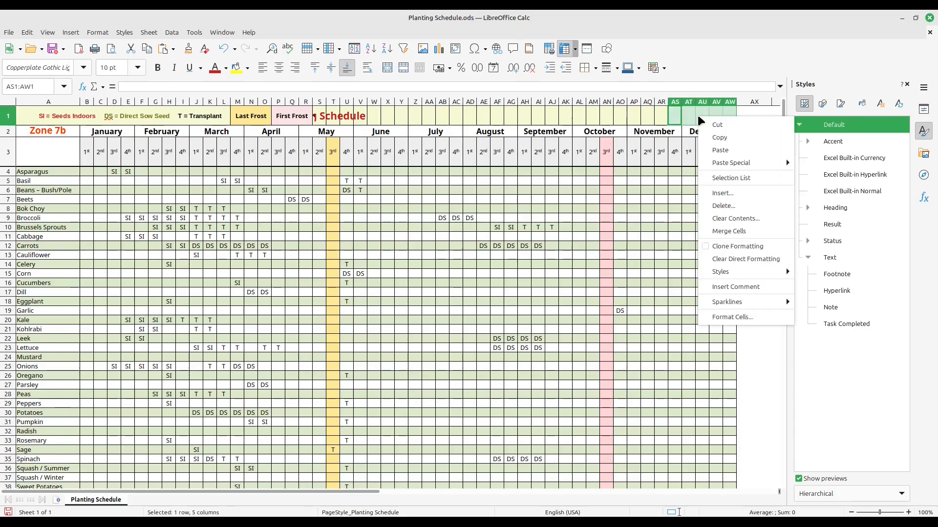
click(725, 232)
click(715, 246)
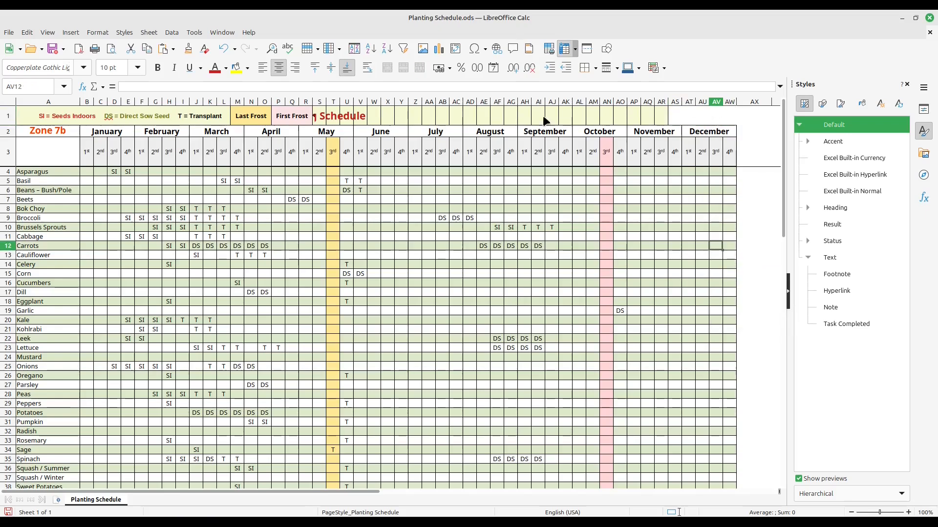
- Merge cells S1:AR1 into one cell for the Planting Schedule title
drag(661, 117, 317, 117)
right_click(320, 116)
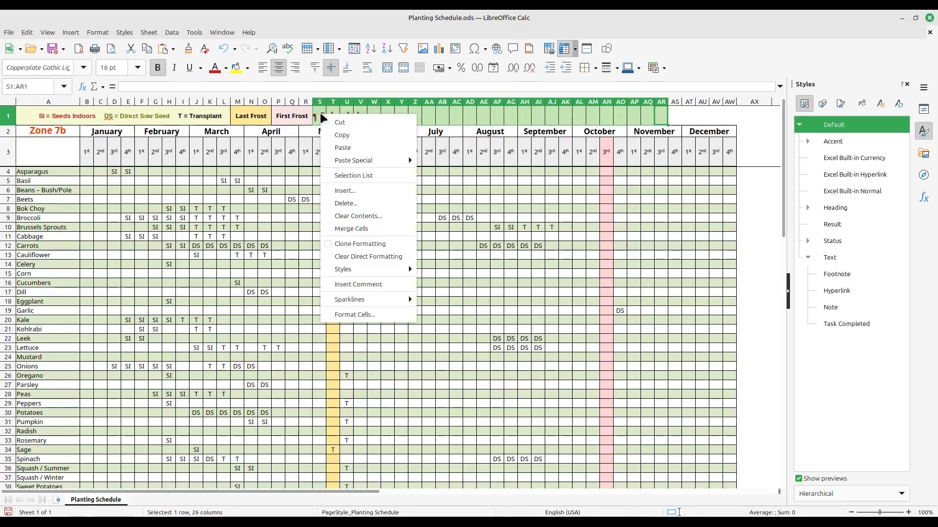
click(357, 228)
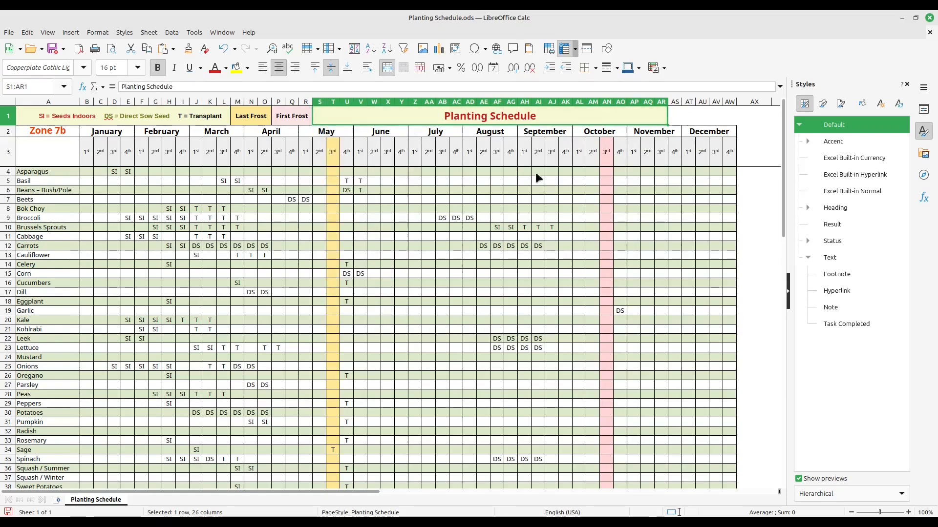
- Fill the merged cell AS1:AW1 with the green background colour 77bc65
click(710, 115)
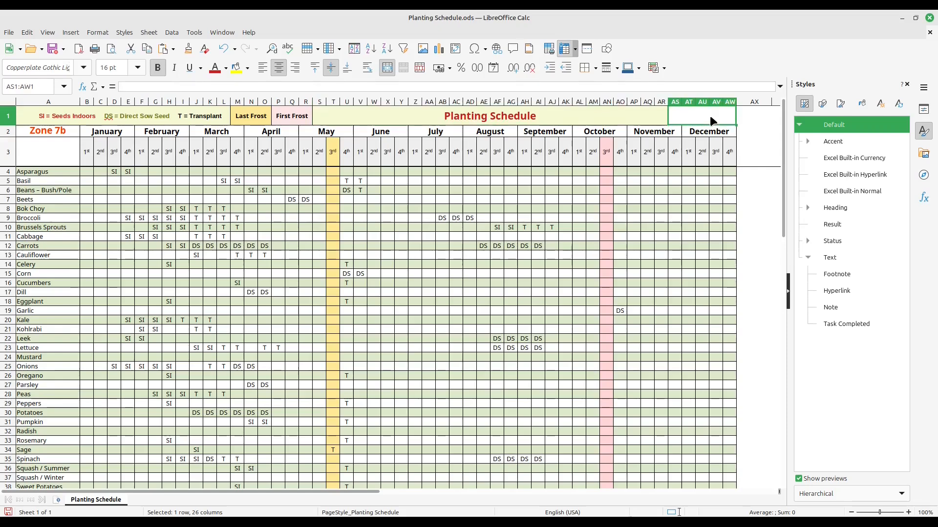
right_click(685, 114)
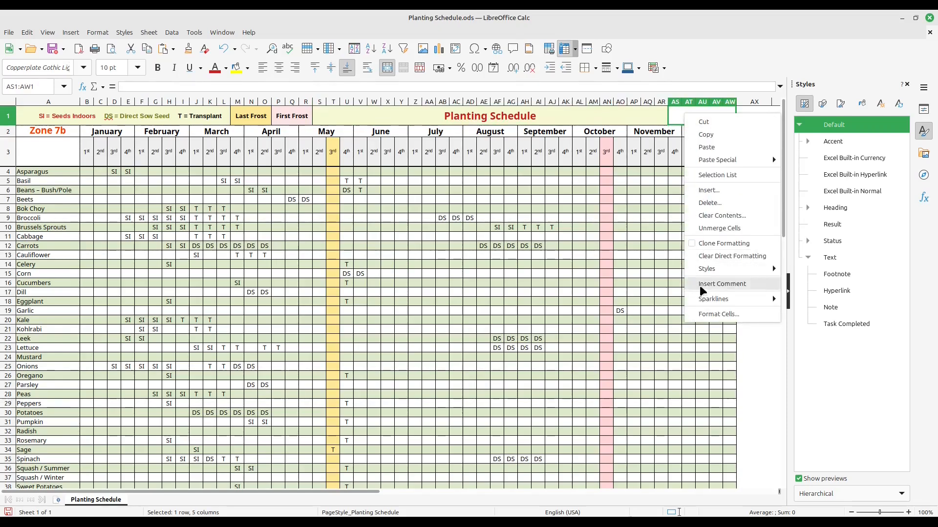
click(707, 313)
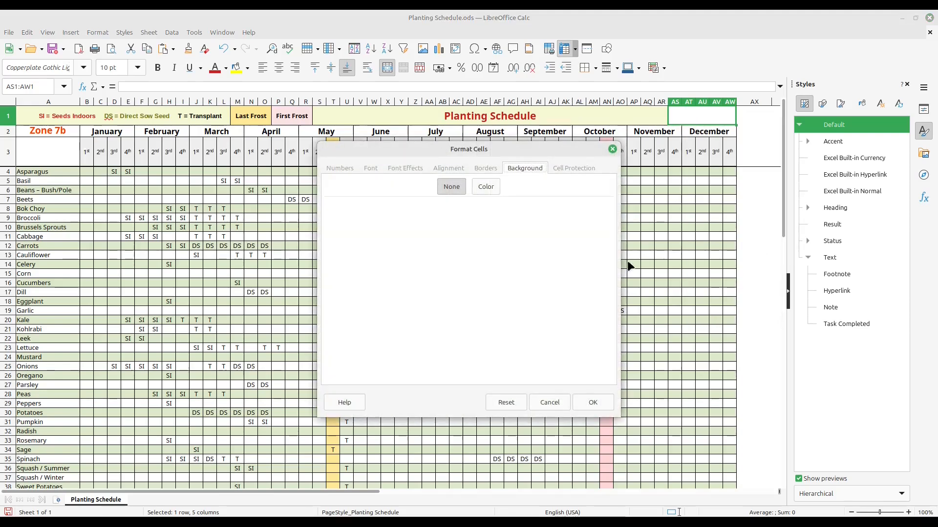
click(492, 186)
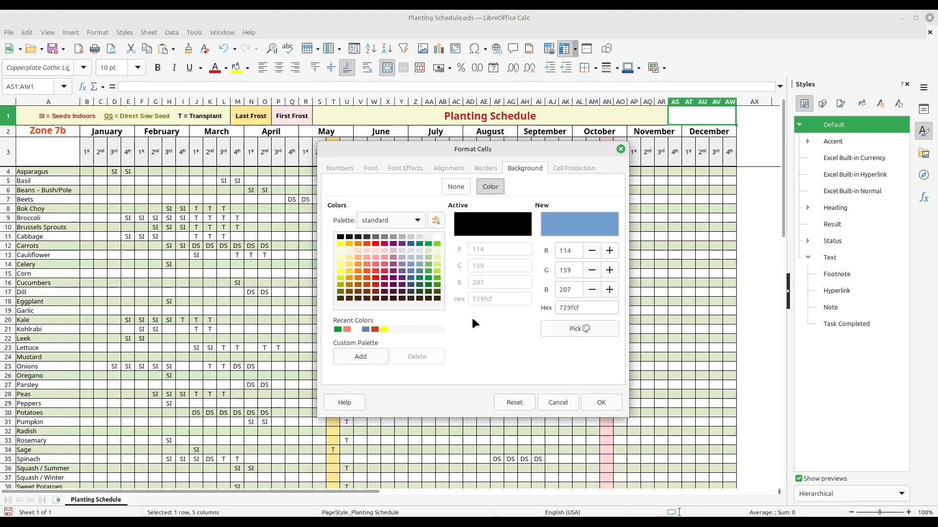
click(428, 262)
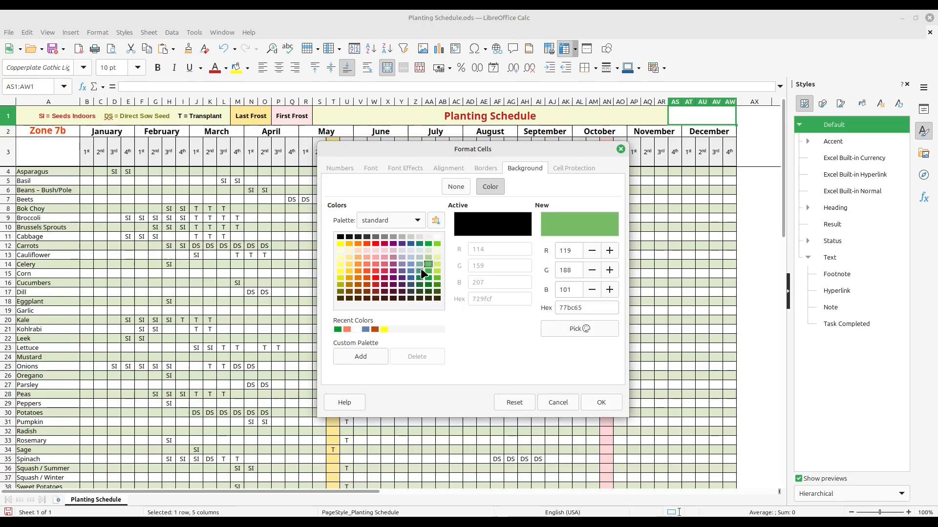
click(598, 402)
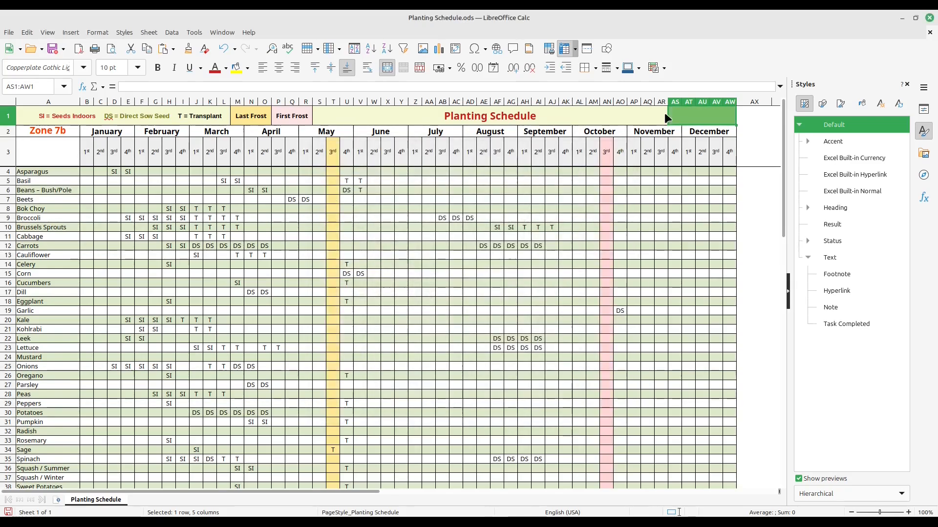
click(749, 132)
- Enter the text "Task Ctrl+A" in the green merged cell AS1:AW1
double_click(699, 120)
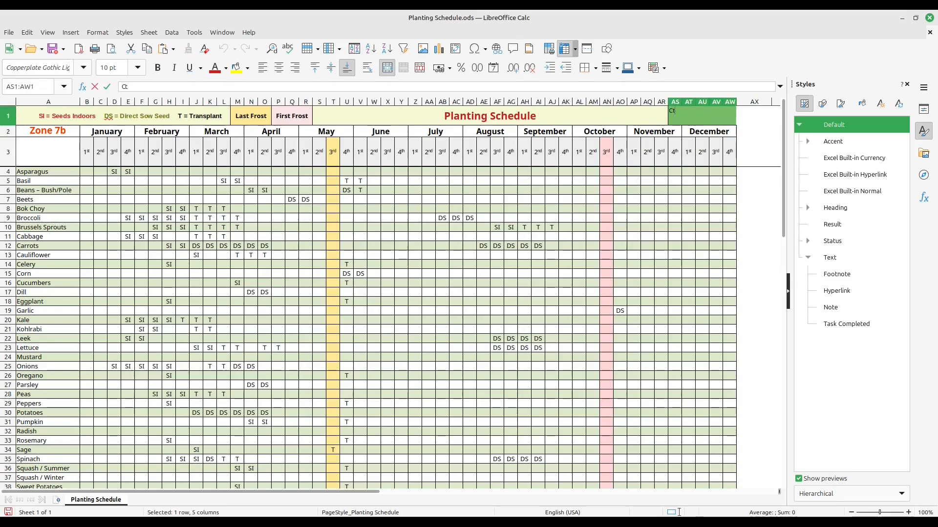
text(Ctrl)
key(BackSpace)
key(BackSpace)
key(BackSpace)
key(BackSpace)
text(Task)
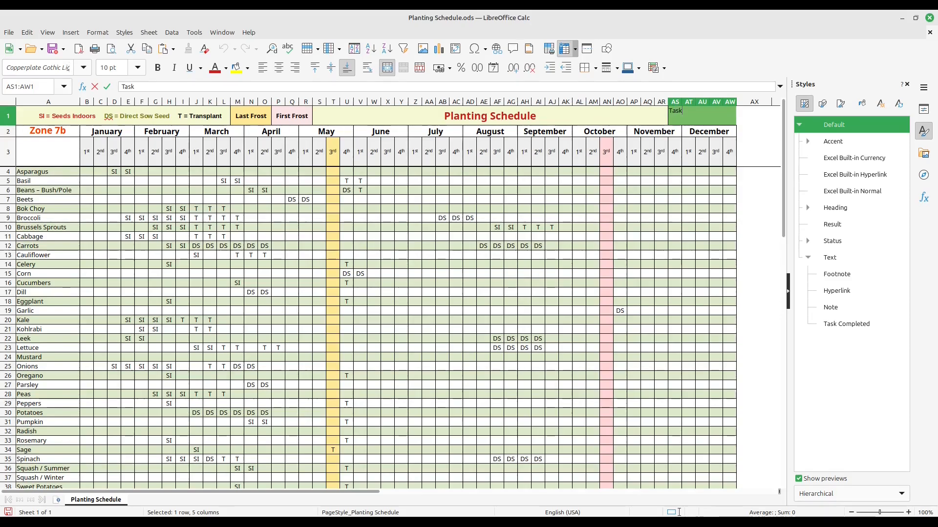
text( Ctrl+A)
key(Return)
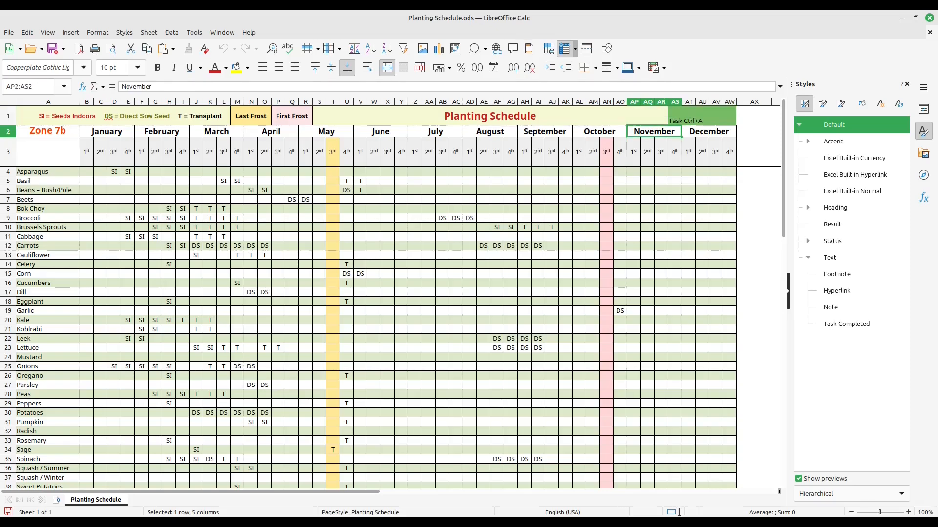
- Centre the "Task Ctrl+A" text horizontally and vertically and set its font size to 18 pt
click(687, 115)
click(279, 67)
click(331, 68)
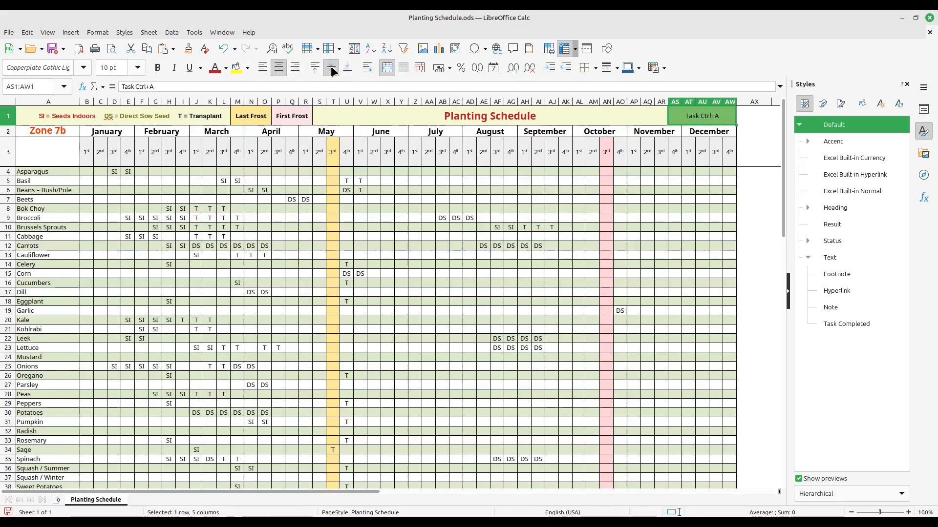
click(138, 68)
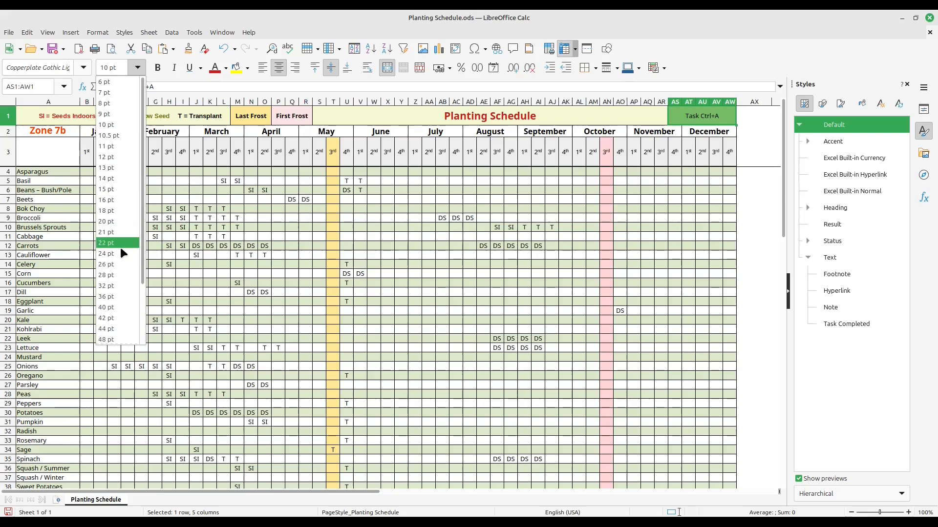
click(123, 209)
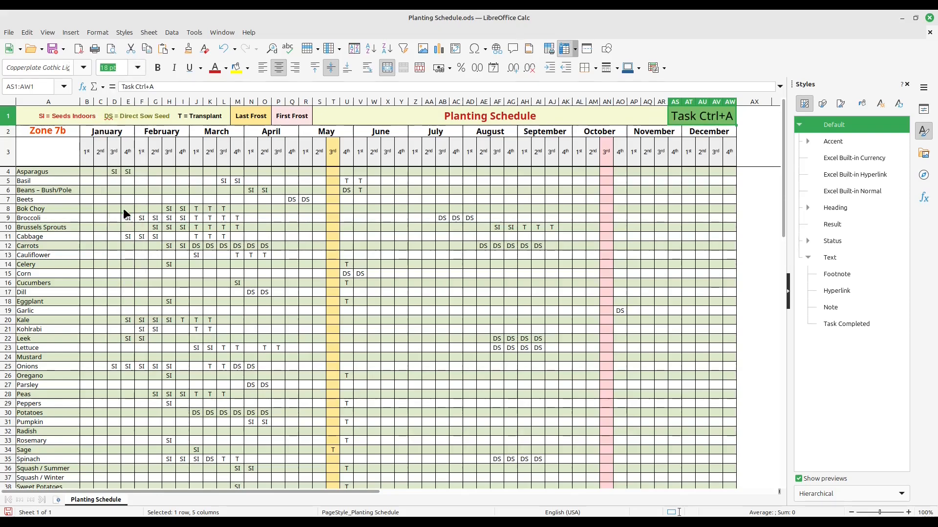
click(756, 200)
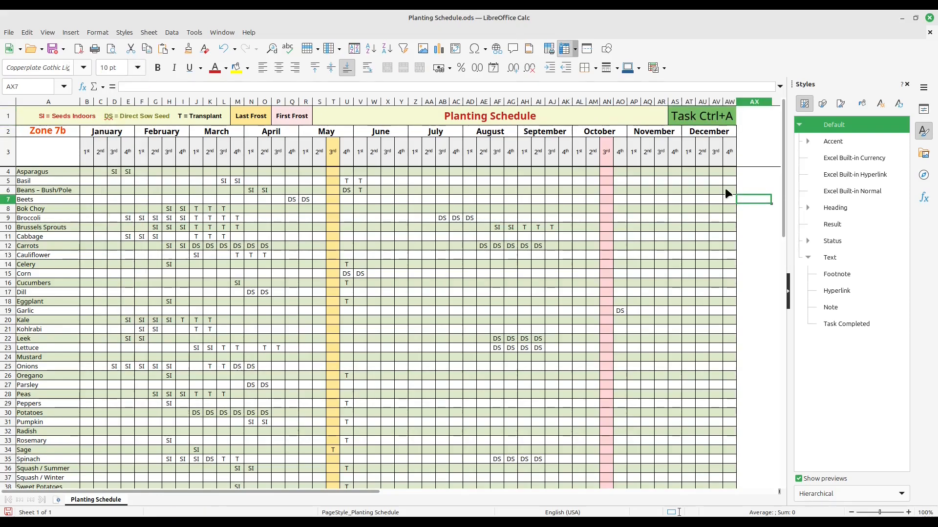
- Try the Task Completed style's shortcut on Kale cell E20 and undo it
click(130, 320)
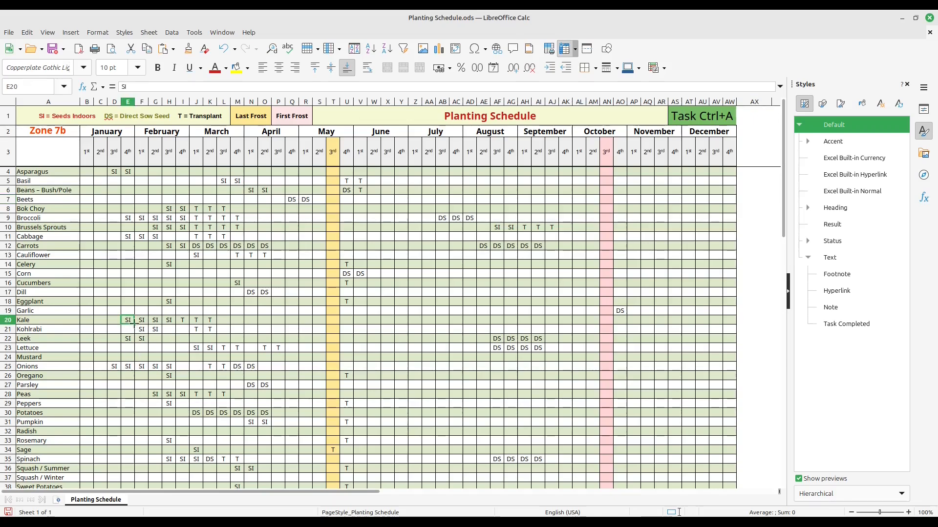
key(ctrl+a)
click(261, 357)
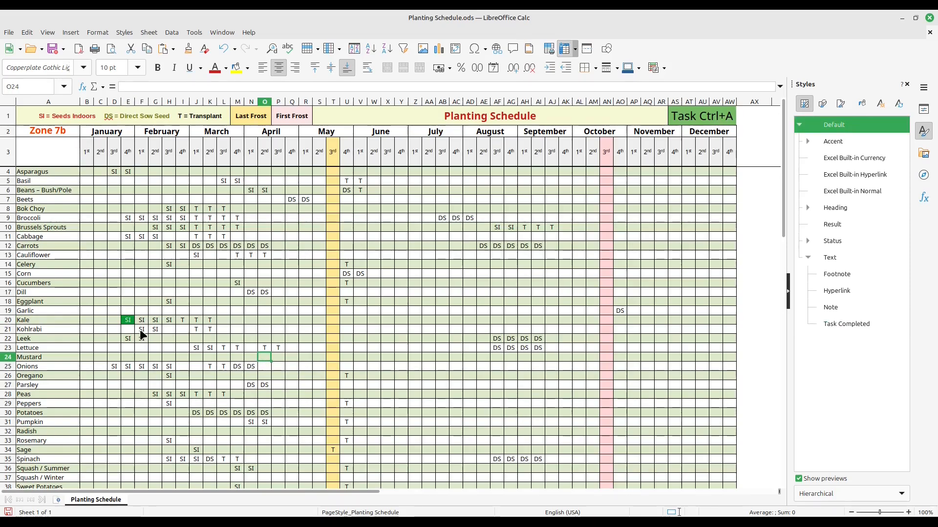
key(ctrl+z)
click(158, 311)
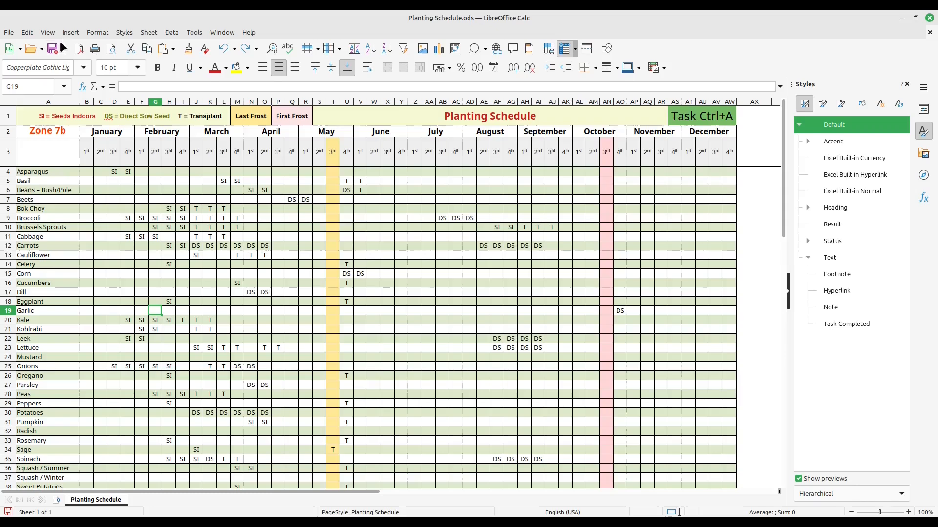
- Save the planting schedule spreadsheet
click(50, 49)
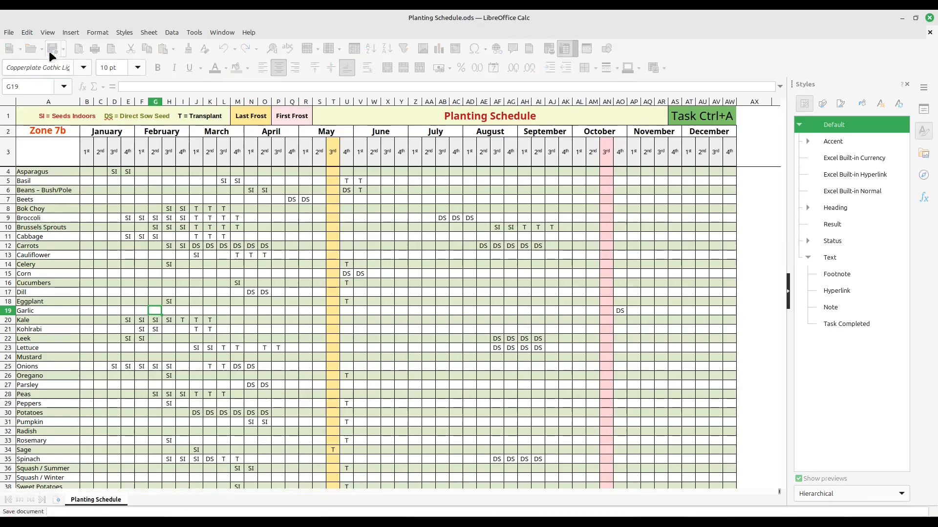
click(9, 33)
click(239, 11)
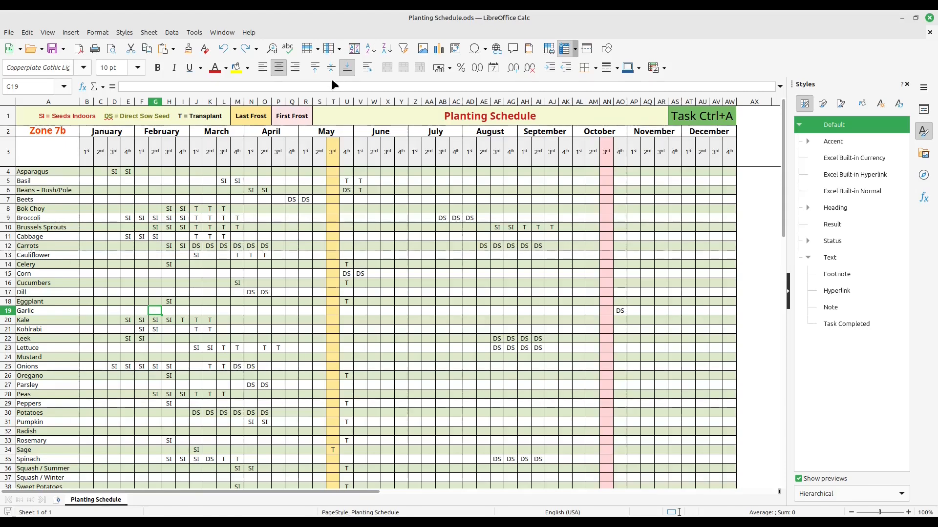
click(9, 33)
click(369, 12)
- Enter the year 2025 in cell A3 below Zone 7b, with a font size of 20 pt
double_click(41, 152)
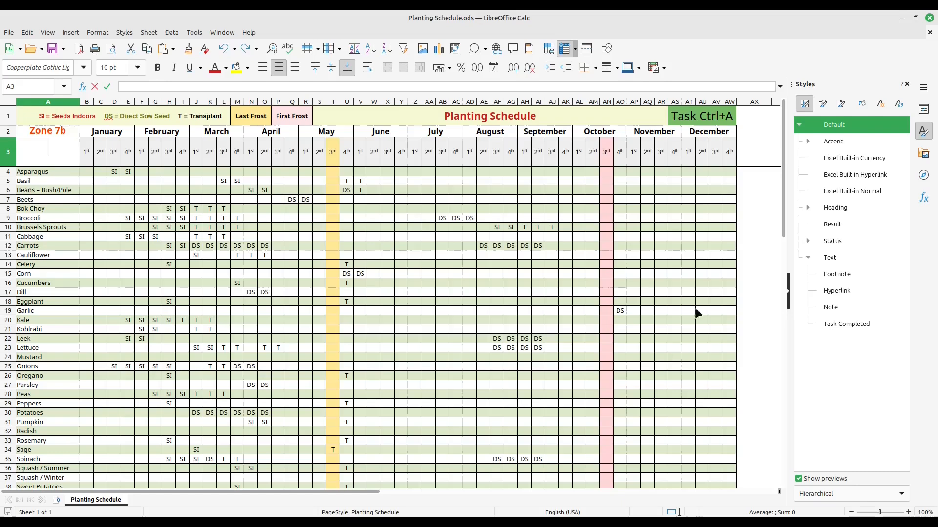
text(2025)
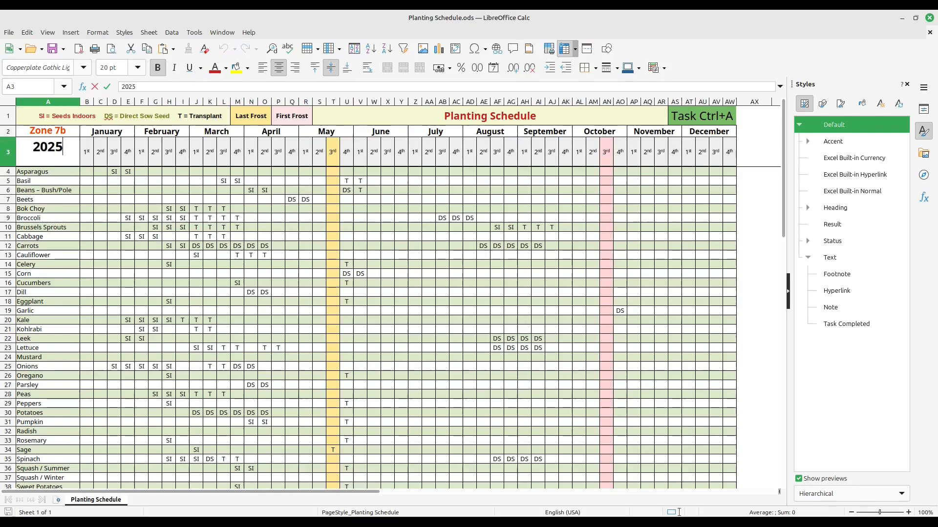
key(Return)
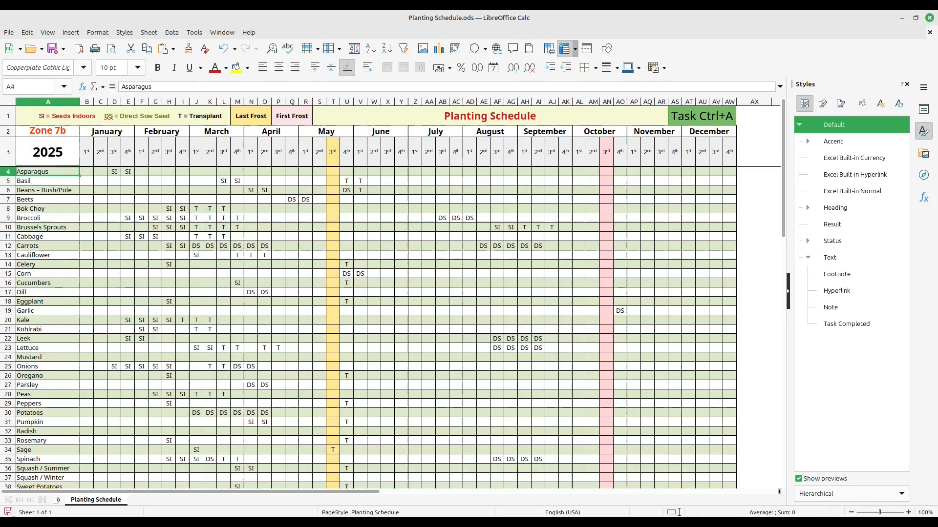
click(51, 159)
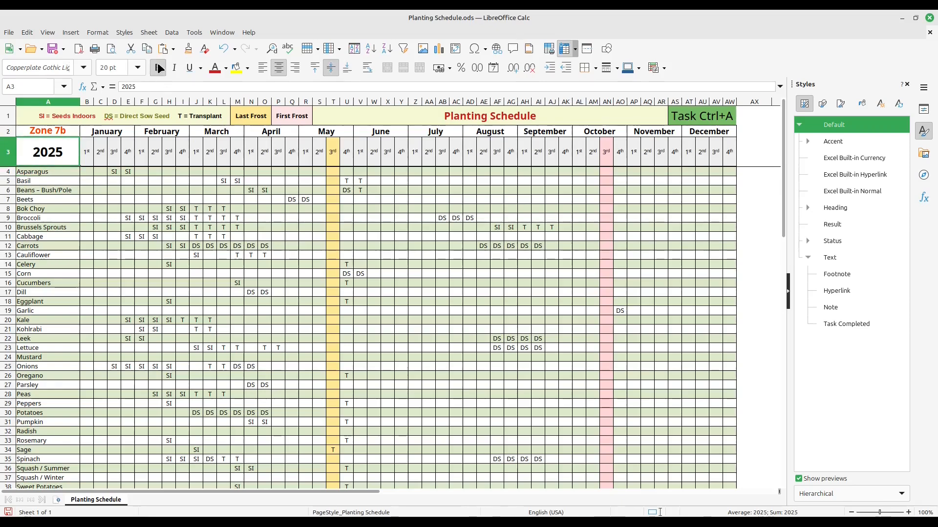
click(138, 67)
click(115, 197)
click(535, 276)
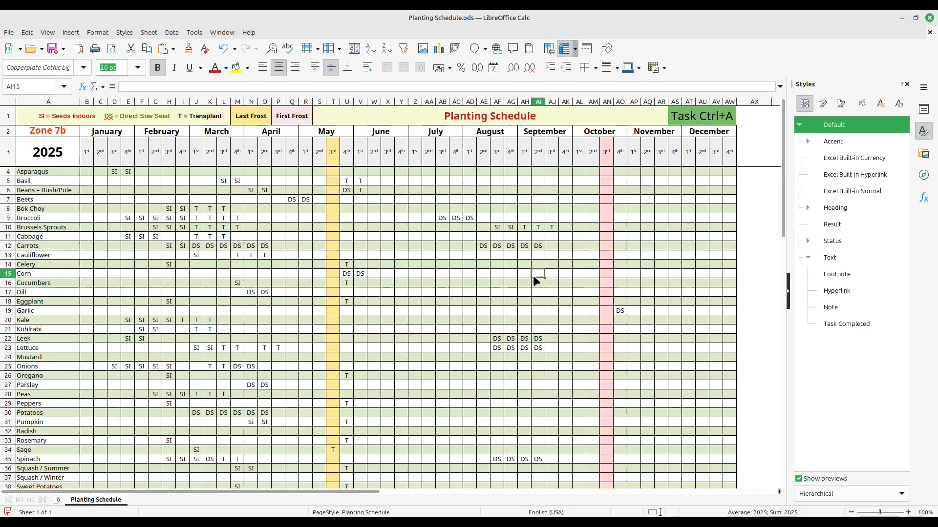